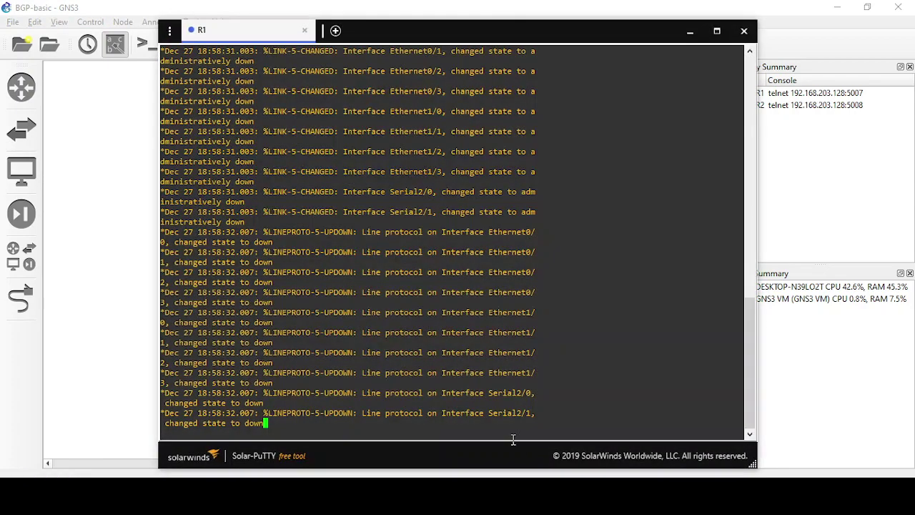
Step: Wake up the R1 console and enter global configuration mode from the terminal with config t
{"action": "key", "text": "Return"}
{"action": "key", "text": "Return"}
{"action": "key", "text": "Return"}
{"action": "key", "text": "Return"}
{"action": "key", "text": "Return"}
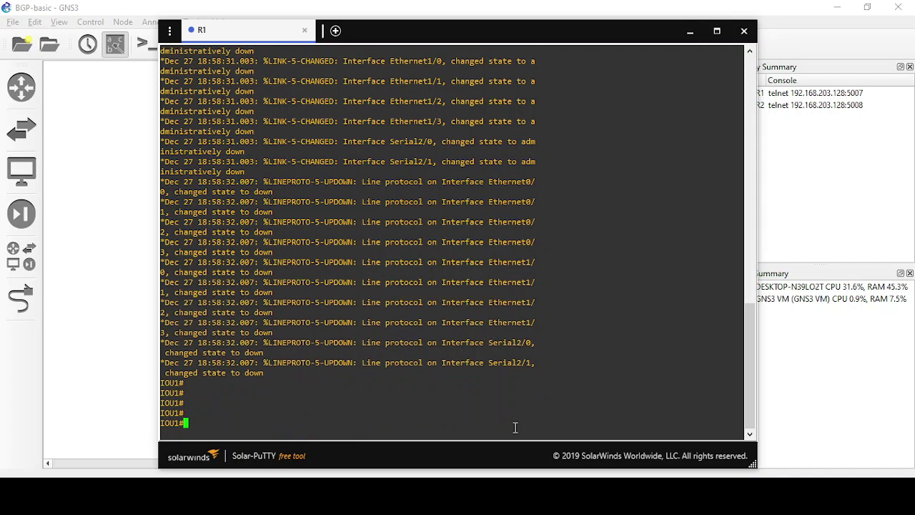
{"action": "type", "text": "config t"}
{"action": "key", "text": "Return"}
{"action": "key", "text": "Return"}
{"action": "key", "text": "Return"}
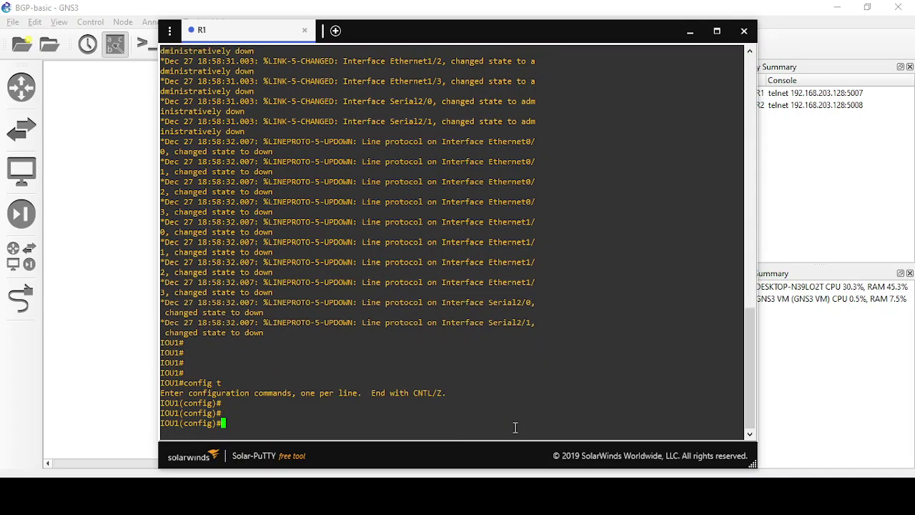
Step: Set the router's hostname to R1
{"action": "type", "text": "ho"}
{"action": "key", "text": "Tab"}
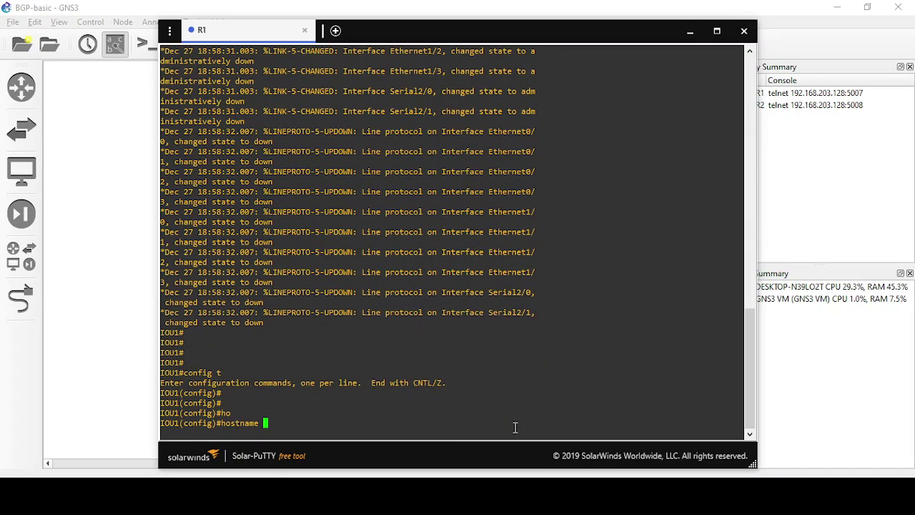
{"action": "type", "text": "R1"}
{"action": "key", "text": "Return"}
{"action": "key", "text": "Return"}
{"action": "key", "text": "Return"}
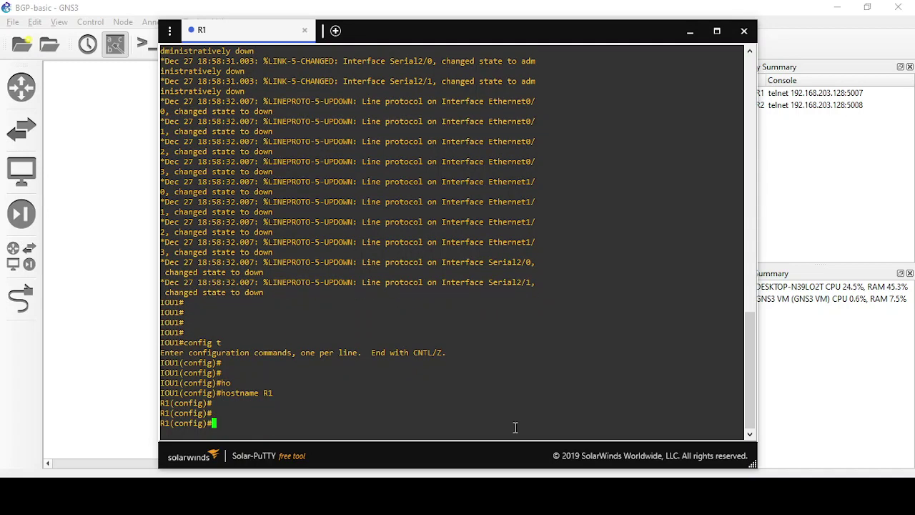
Step: Enter interface serial 2/0 on R1 and enable it with no shutdown
{"action": "type", "text": "inter"}
{"action": "key", "text": "Tab"}
{"action": "type", "text": "ser"}
{"action": "key", "text": "Tab"}
{"action": "type", "text": "2/0"}
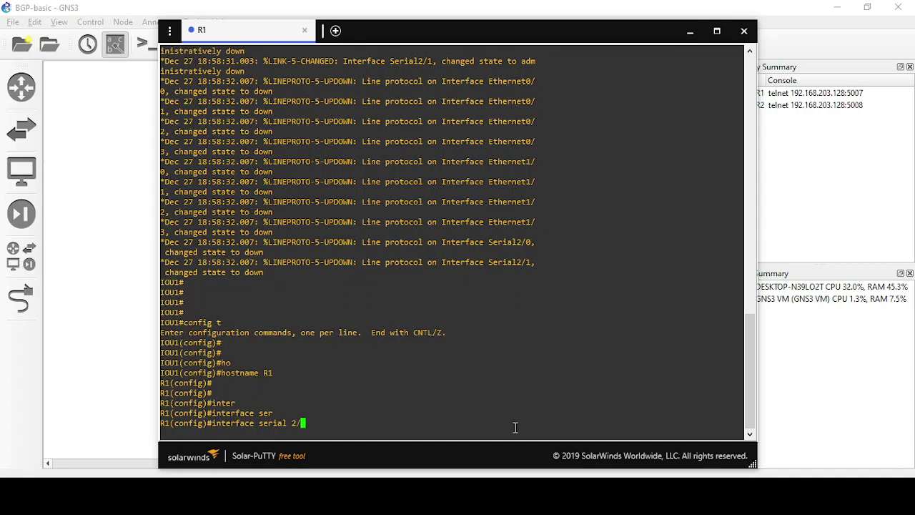
{"action": "key", "text": "Return"}
{"action": "type", "text": "no shu"}
{"action": "key", "text": "Tab"}
{"action": "key", "text": "Return"}
Step: Assign IP address 1.1.1.1 with mask 255.0.0.0 to R1's serial 2/0 and exit to global configuration mode
{"action": "type", "text": "ip axd"}
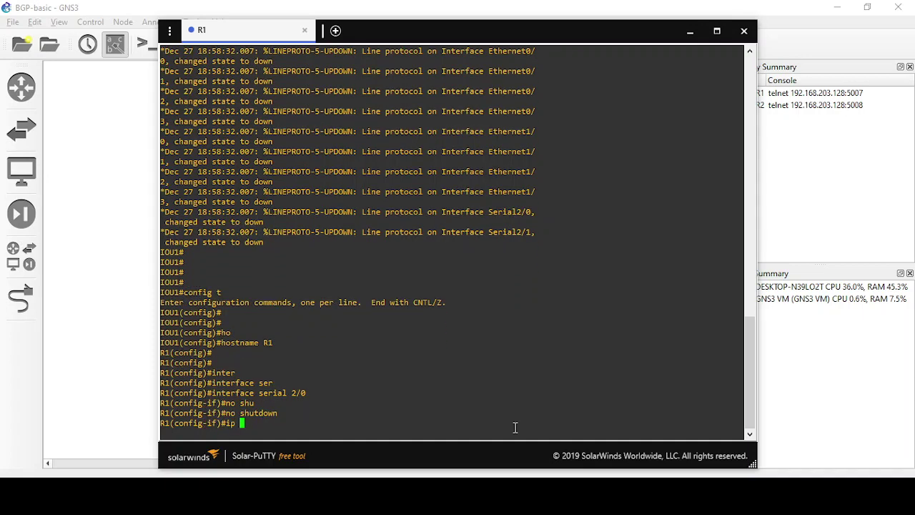
{"action": "key", "text": "BackSpace"}
{"action": "key", "text": "BackSpace"}
{"action": "type", "text": "dd"}
{"action": "key", "text": "Tab"}
{"action": "type", "text": "1.1."}
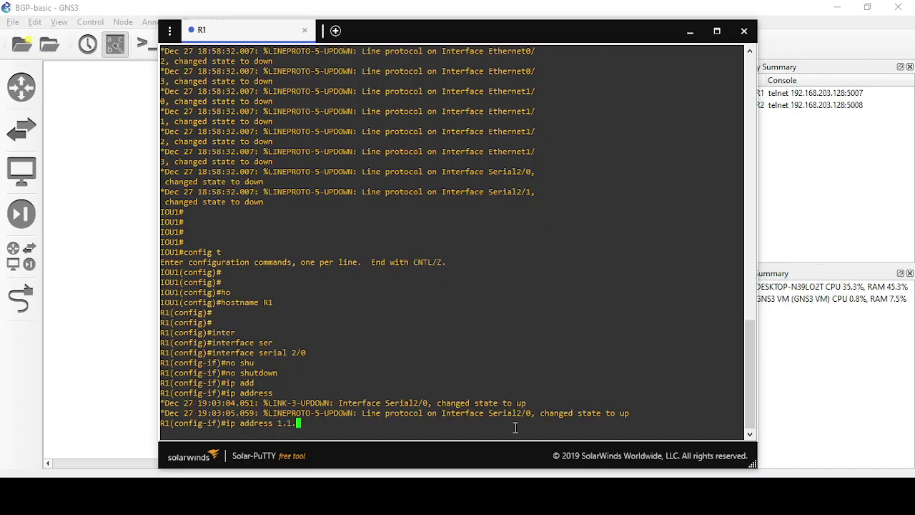
{"action": "type", "text": "1.1 255.2"}
{"action": "type", "text": ".0.0"}
{"action": "key", "text": "Return"}
{"action": "key", "text": "Return"}
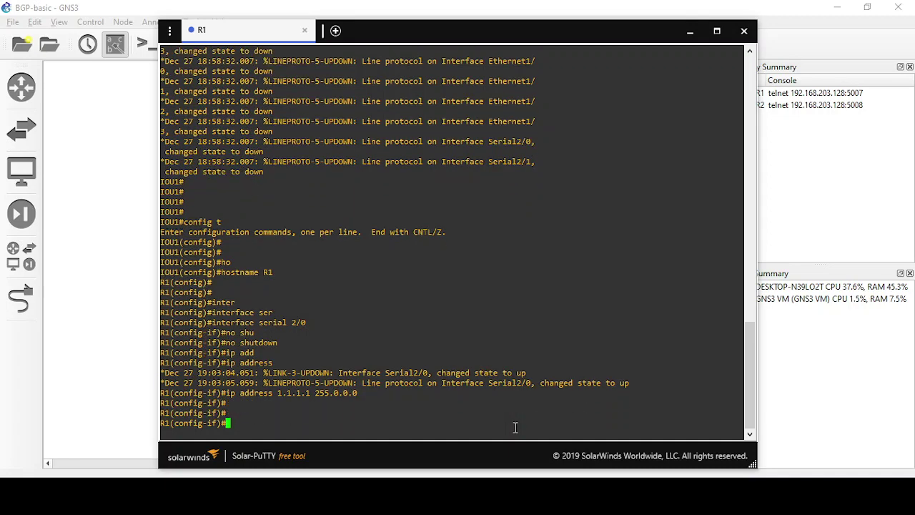
{"action": "type", "text": "exit"}
{"action": "key", "text": "Return"}
{"action": "key", "text": "Return"}
{"action": "key", "text": "Return"}
Step: Create interface loopback 0 on R1 and enable it with no shutdown
{"action": "type", "text": "i"}
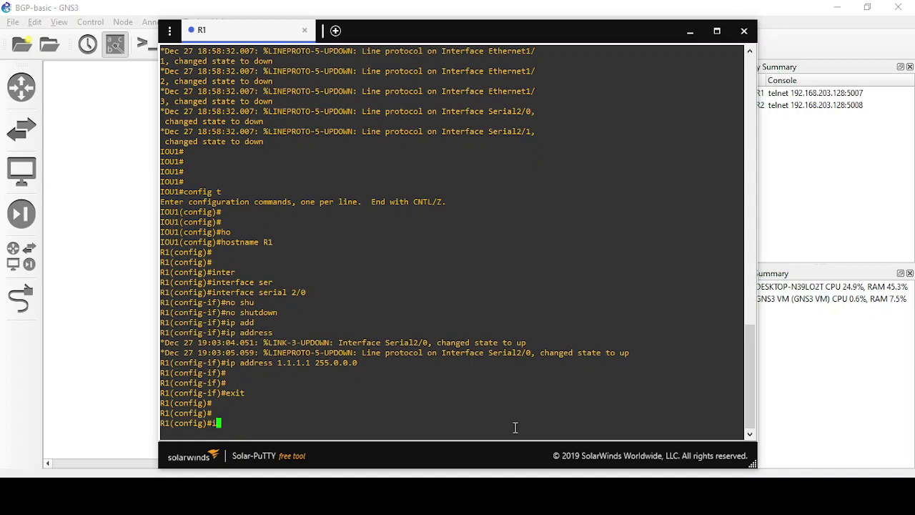
{"action": "type", "text": "nter"}
{"action": "key", "text": "Tab"}
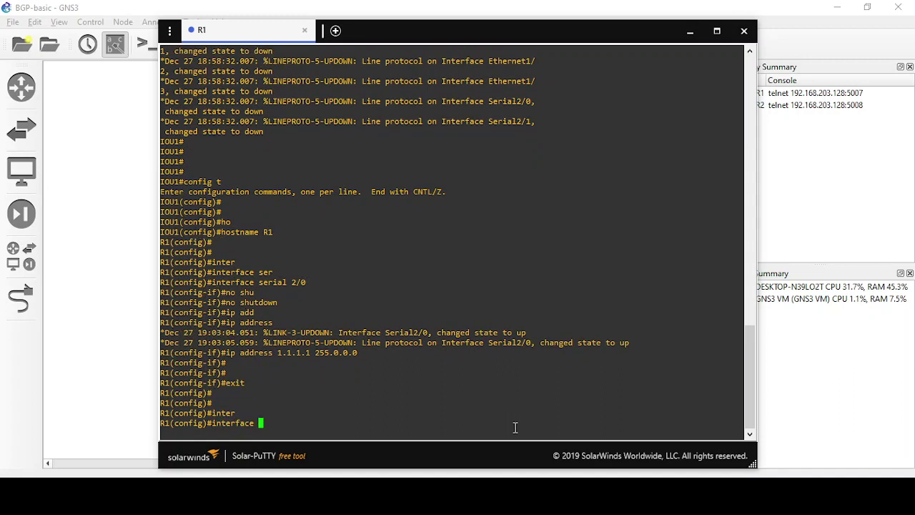
{"action": "type", "text": "loo"}
{"action": "key", "text": "Tab"}
{"action": "type", "text": "0"}
{"action": "key", "text": "Return"}
{"action": "key", "text": "Return"}
{"action": "key", "text": "Return"}
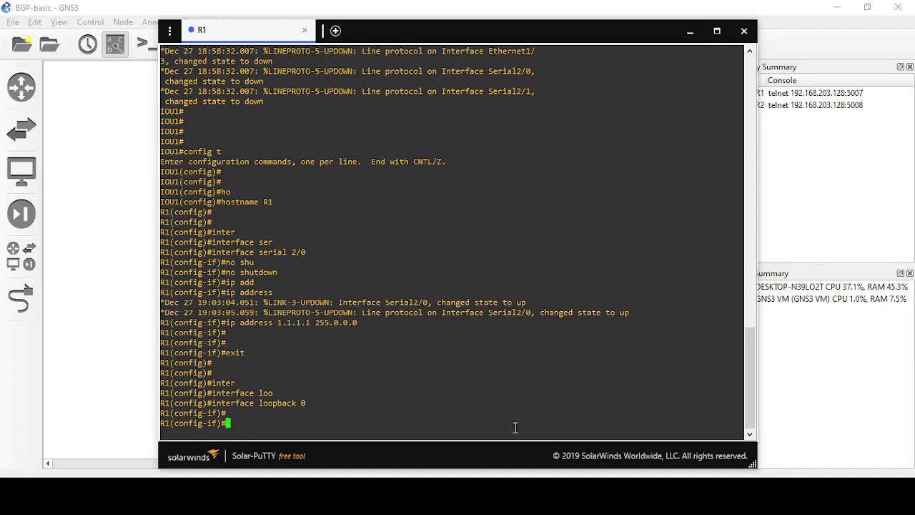
{"action": "type", "text": "no shu"}
{"action": "key", "text": "Tab"}
{"action": "key", "text": "Return"}
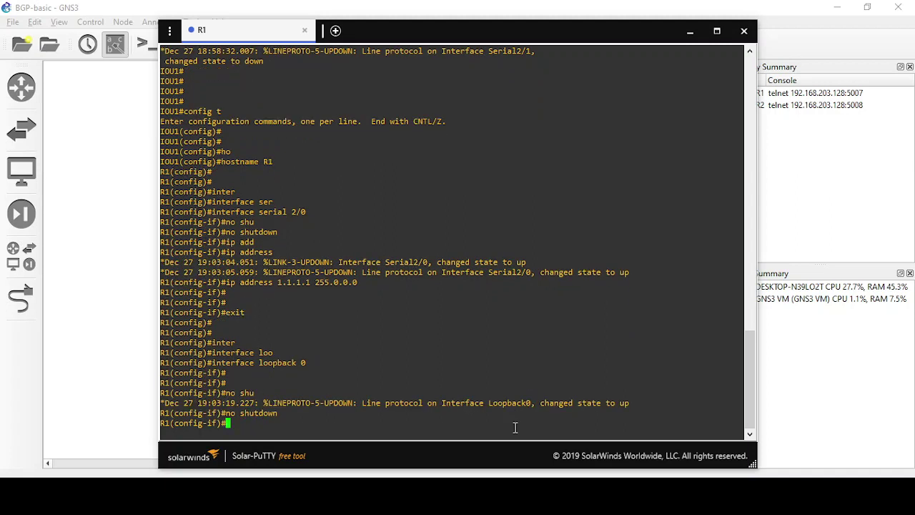
Step: Assign IP address 10.10.10.1 with mask 255.255.255.255 to R1's loopback 0 and exit to global configuration mode
{"action": "type", "text": "ip add"}
{"action": "key", "text": "Tab"}
{"action": "type", "text": "1"}
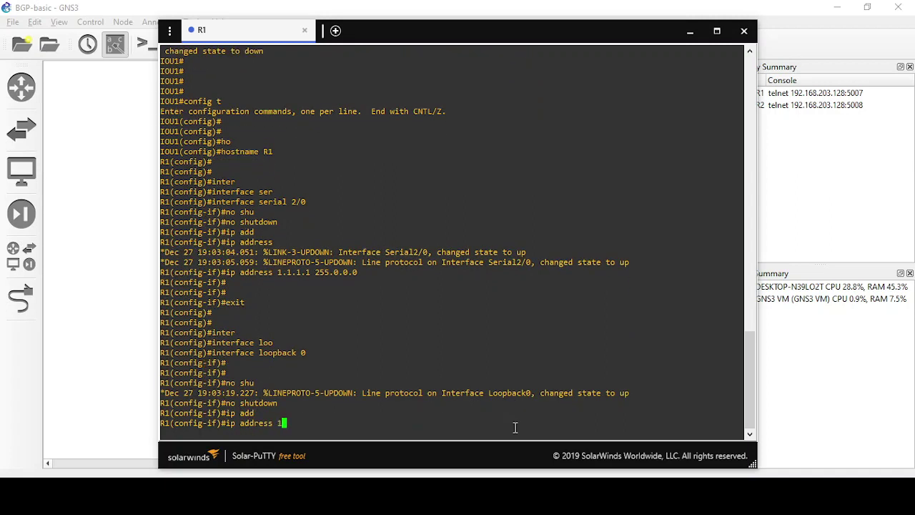
{"action": "type", "text": "0.10.10.1"}
{"action": "key", "text": "Return"}
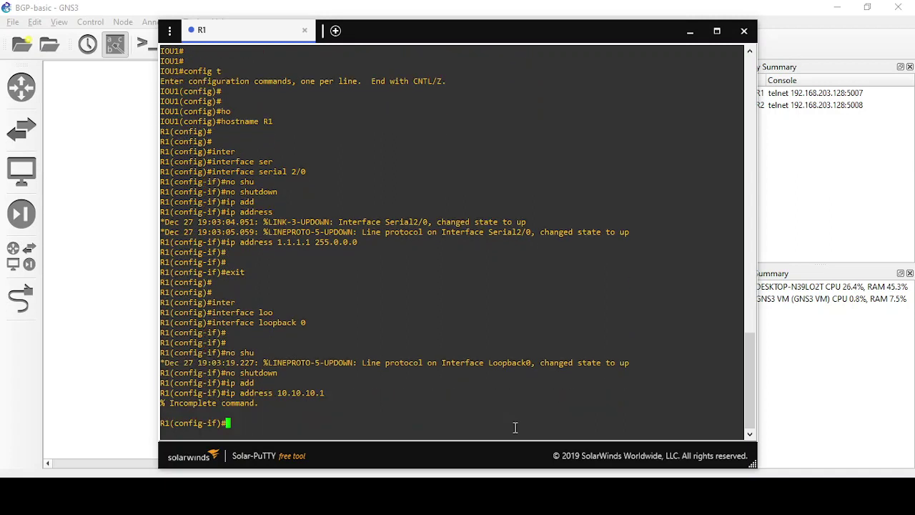
{"action": "key", "text": "Up"}
{"action": "type", "text": "25"}
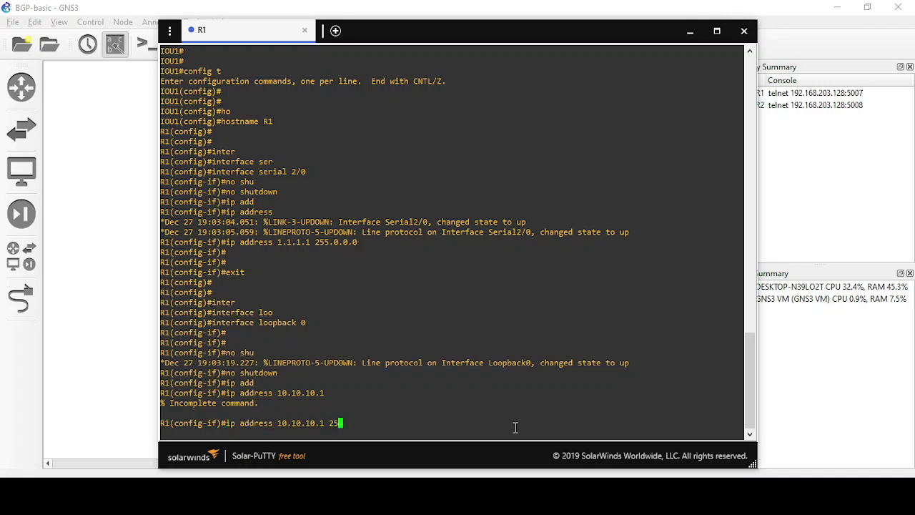
{"action": "type", "text": "5.255.255.255"}
{"action": "key", "text": "Return"}
{"action": "key", "text": "Return"}
{"action": "key", "text": "Return"}
{"action": "key", "text": "Return"}
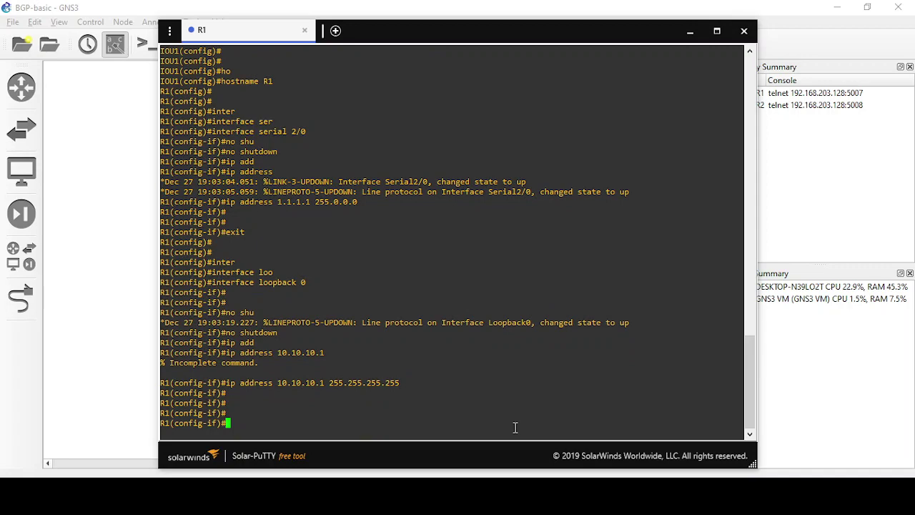
{"action": "type", "text": "exit"}
{"action": "key", "text": "Return"}
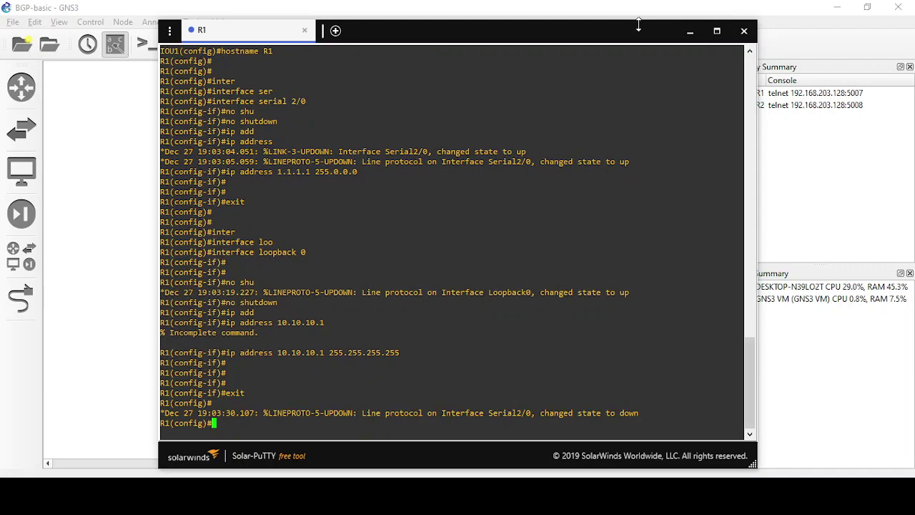
Step: Switch to router R2's console and enter global configuration mode with config t
{"action": "left_click", "coordinate": [689, 31]}
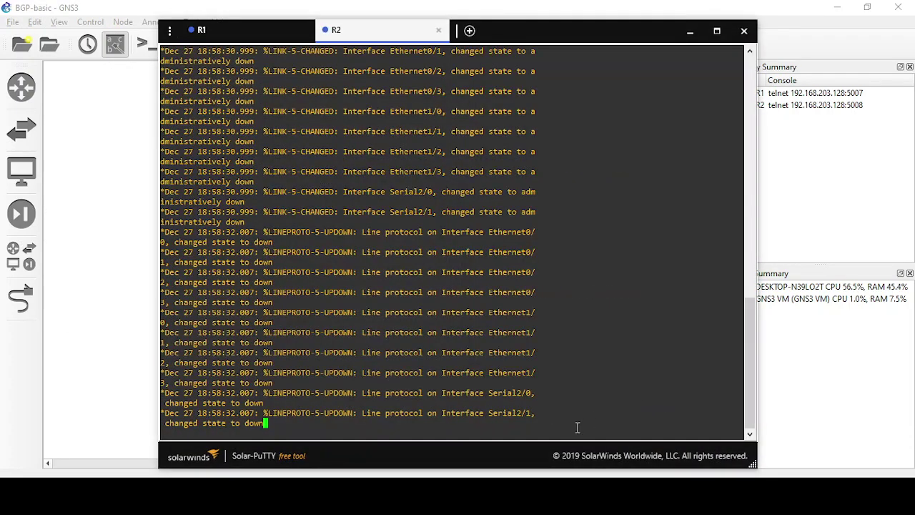
{"action": "key", "text": "Return"}
{"action": "key", "text": "Return"}
{"action": "key", "text": "Return"}
{"action": "key", "text": "Return"}
{"action": "type", "text": "config t"}
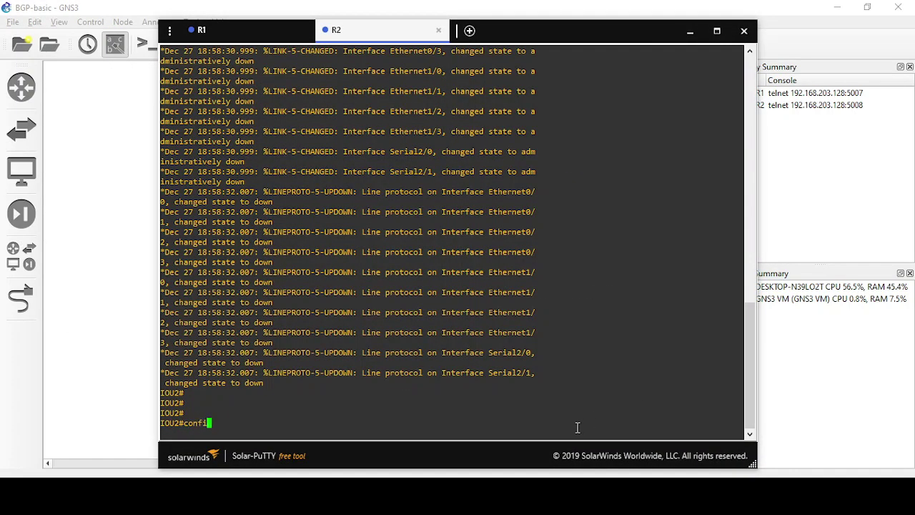
{"action": "key", "text": "Return"}
{"action": "key", "text": "Return"}
Step: Set the second router's hostname to R2
{"action": "type", "text": "ho"}
{"action": "key", "text": "Tab"}
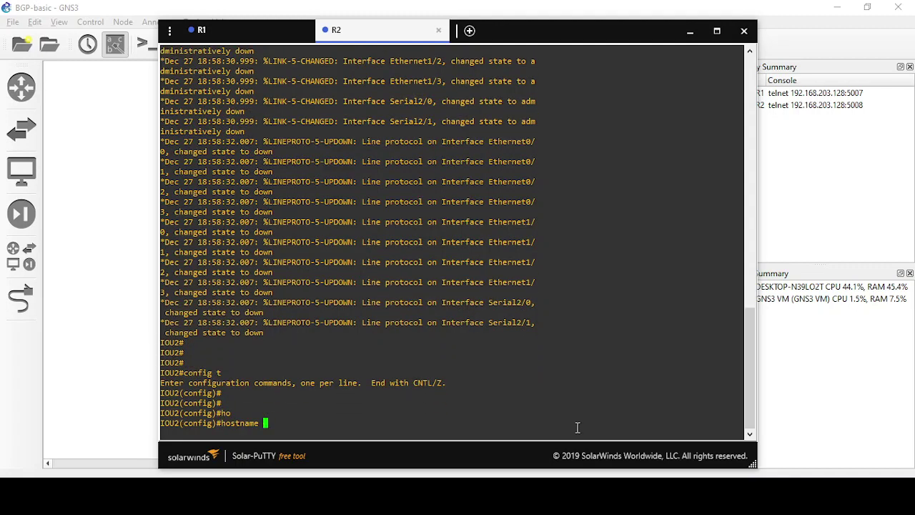
{"action": "type", "text": "R2"}
{"action": "key", "text": "Return"}
{"action": "key", "text": "Return"}
{"action": "key", "text": "Return"}
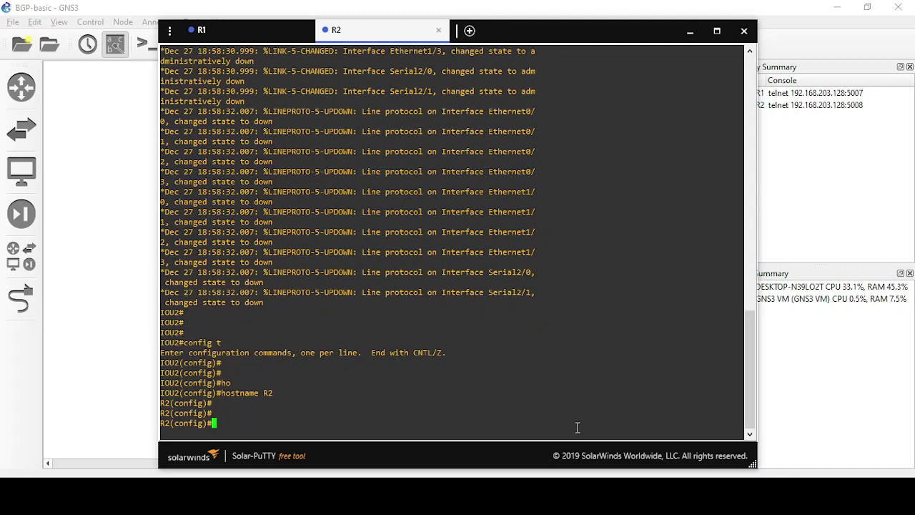
Step: Enter interface serial 2/0 on R2 and enable it with no shutdown
{"action": "type", "text": "inter"}
{"action": "key", "text": "Tab"}
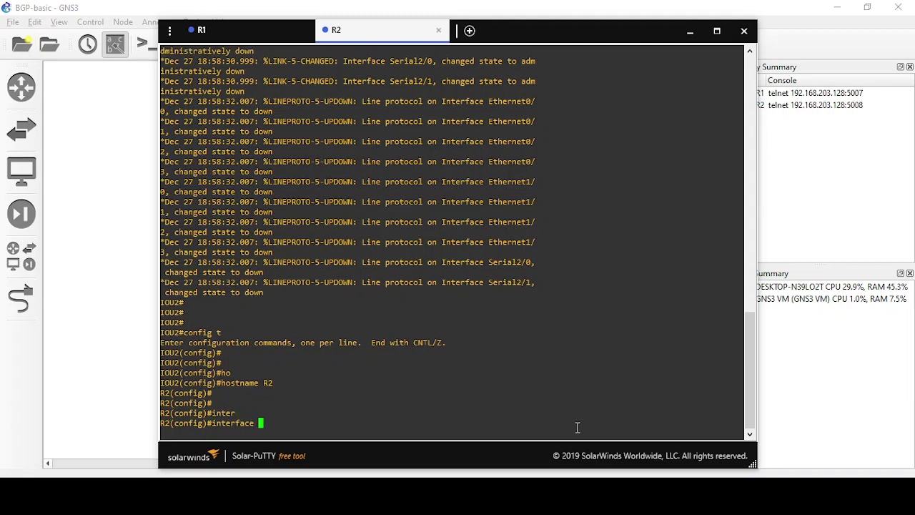
{"action": "type", "text": "ser"}
{"action": "key", "text": "Tab"}
{"action": "type", "text": "2/0"}
{"action": "key", "text": "Return"}
{"action": "type", "text": "no shu"}
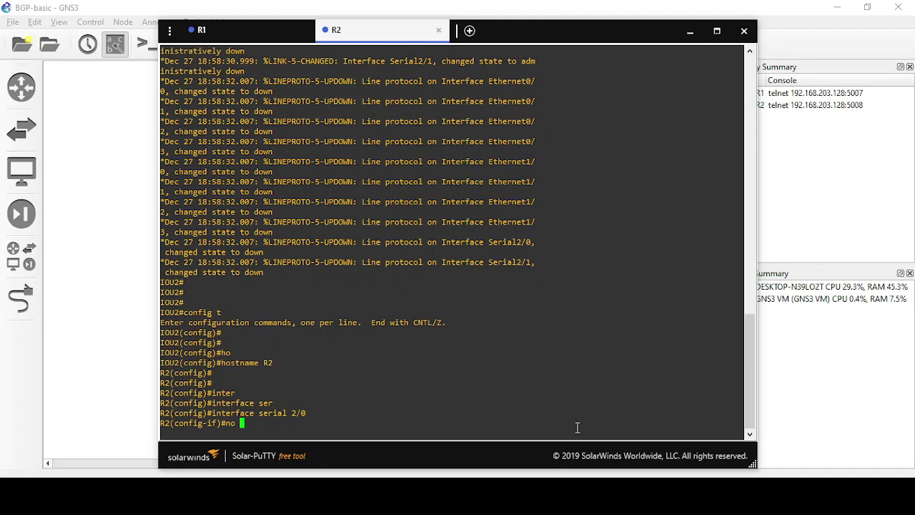
{"action": "key", "text": "Tab"}
{"action": "key", "text": "Return"}
{"action": "key", "text": "Return"}
{"action": "key", "text": "Return"}
Step: Assign IP address 1.1.1.2 with mask 255.0.0.0 to R2's serial 2/0 and exit to global configuration mode
{"action": "type", "text": "ip add"}
{"action": "key", "text": "Tab"}
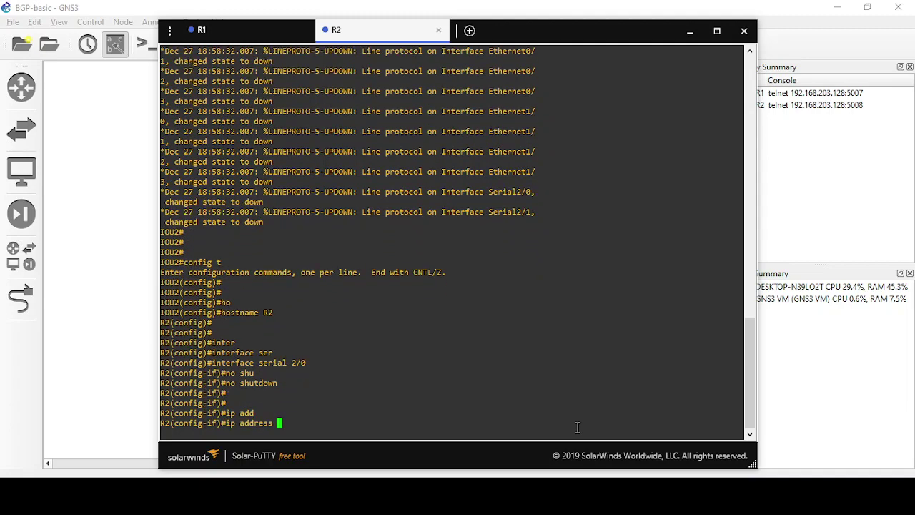
{"action": "type", "text": "1.1.1.2 255.0.0.0"}
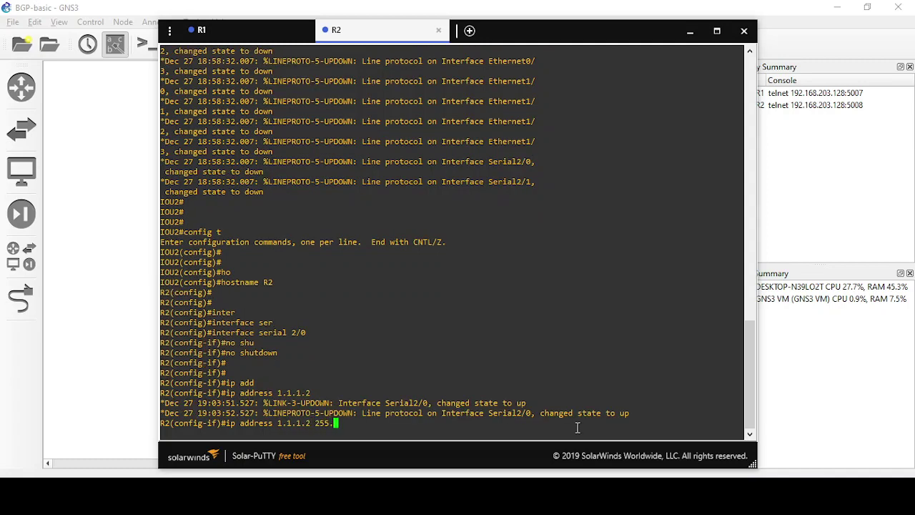
{"action": "key", "text": "Return"}
{"action": "key", "text": "Return"}
{"action": "key", "text": "Return"}
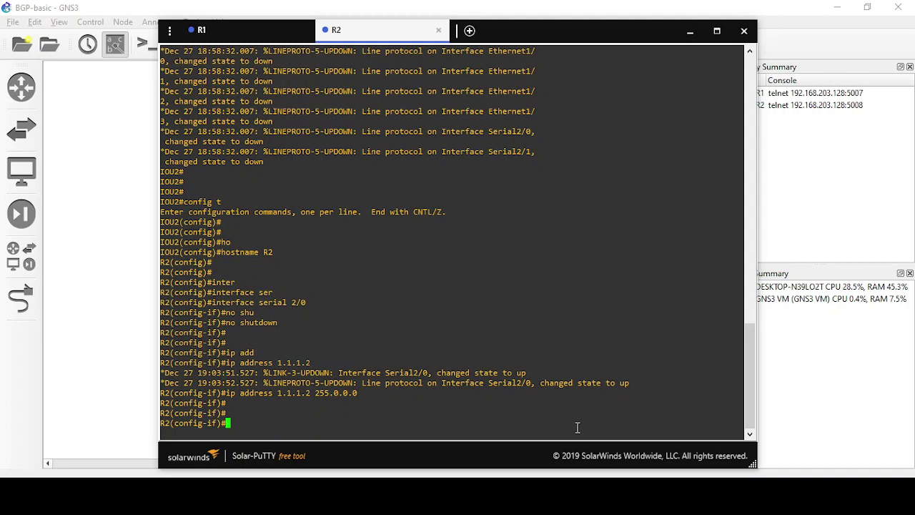
{"action": "key", "text": "Return"}
{"action": "type", "text": "exit"}
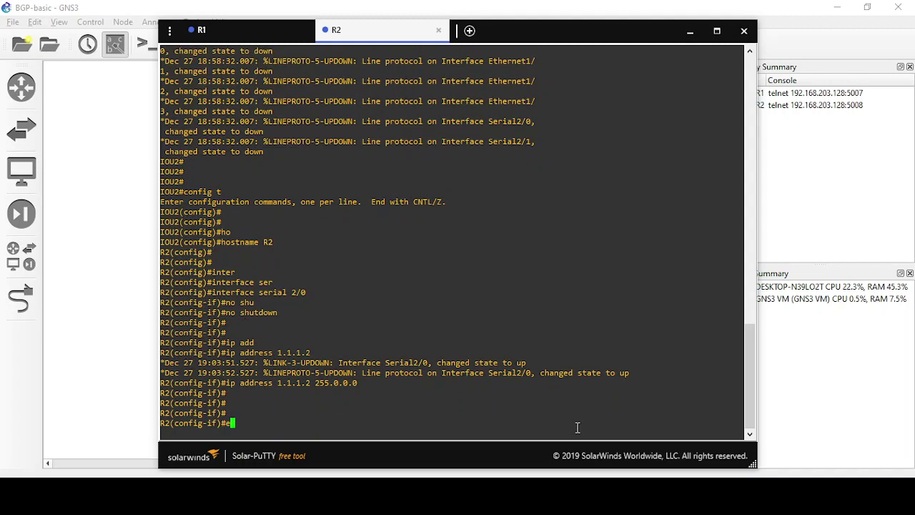
{"action": "key", "text": "Return"}
Step: Create interface loopback 0 on R2 and enter its interface configuration
{"action": "type", "text": "inter"}
{"action": "key", "text": "Tab"}
{"action": "type", "text": "ser"}
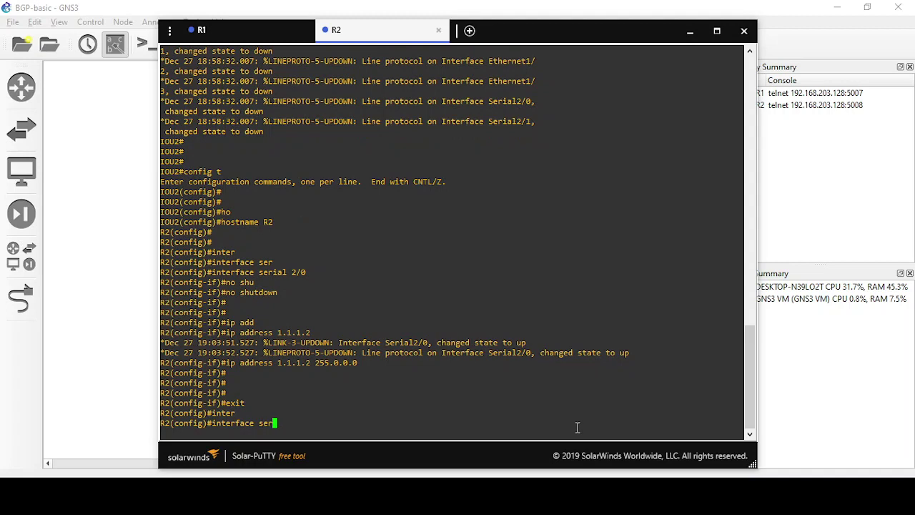
{"action": "key", "text": "Tab"}
{"action": "key", "text": "BackSpace"}
{"action": "key", "text": "BackSpace"}
{"action": "key", "text": "BackSpace"}
{"action": "key", "text": "BackSpace"}
{"action": "key", "text": "BackSpace"}
{"action": "key", "text": "BackSpace"}
{"action": "key", "text": "BackSpace"}
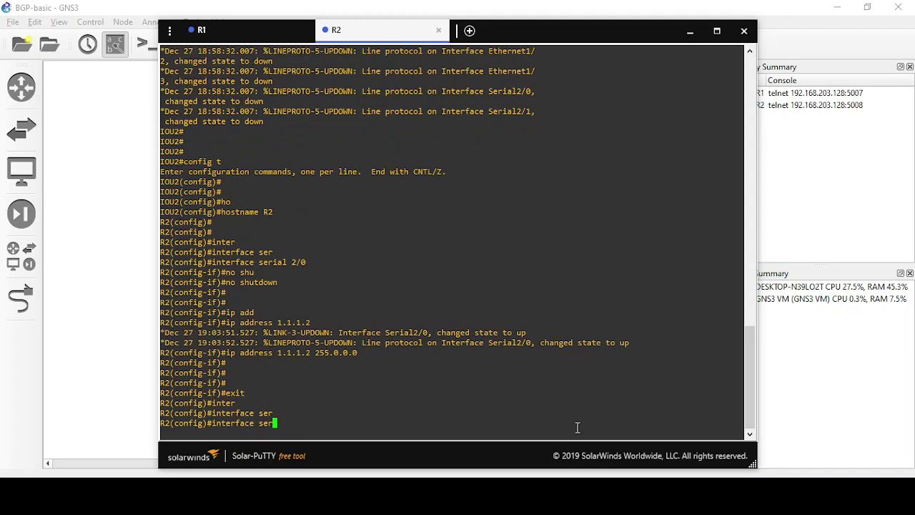
{"action": "type", "text": "loo"}
{"action": "key", "text": "Tab"}
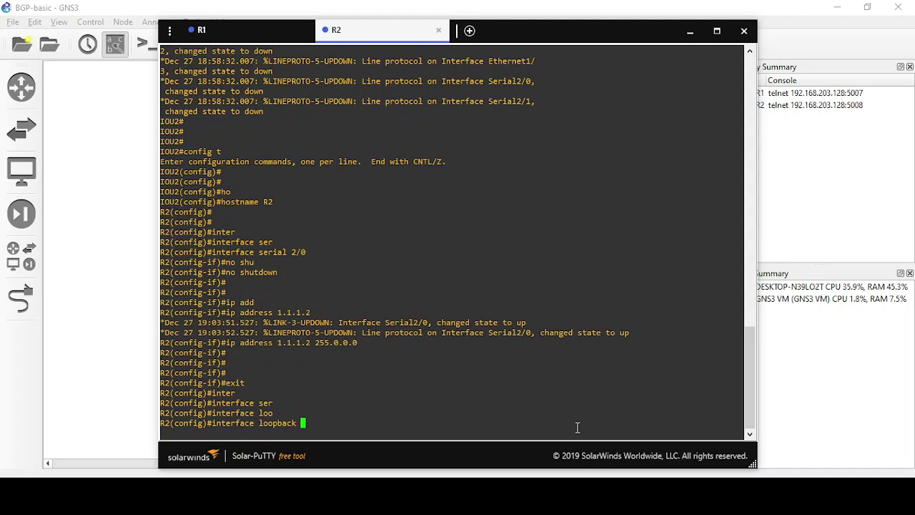
{"action": "type", "text": "0"}
{"action": "key", "text": "Return"}
{"action": "key", "text": "Return"}
{"action": "key", "text": "Return"}
Step: Enable R2's loopback 0 interface with no shutdown
{"action": "type", "text": "no sh"}
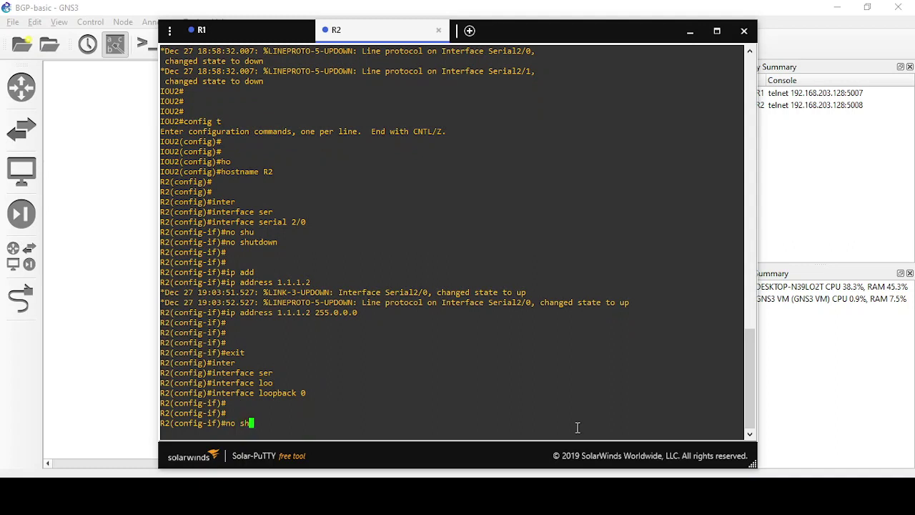
{"action": "key", "text": "Tab"}
{"action": "key", "text": "Return"}
{"action": "key", "text": "Return"}
Step: Assign IP address 20.20.20.1 with mask 255.255.255.255 to R2's loopback 0 and exit to global configuration mode
{"action": "type", "text": "ip add"}
{"action": "key", "text": "Tab"}
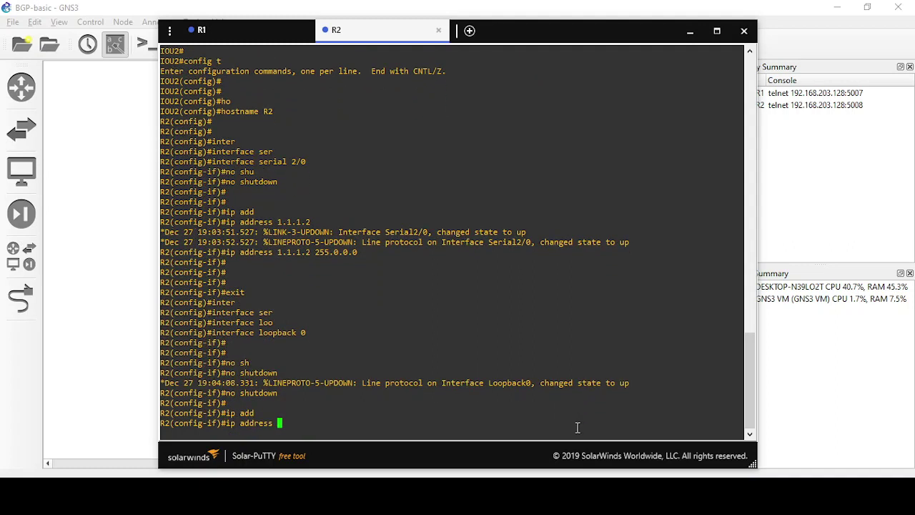
{"action": "type", "text": "20.20.20.1 255.2"}
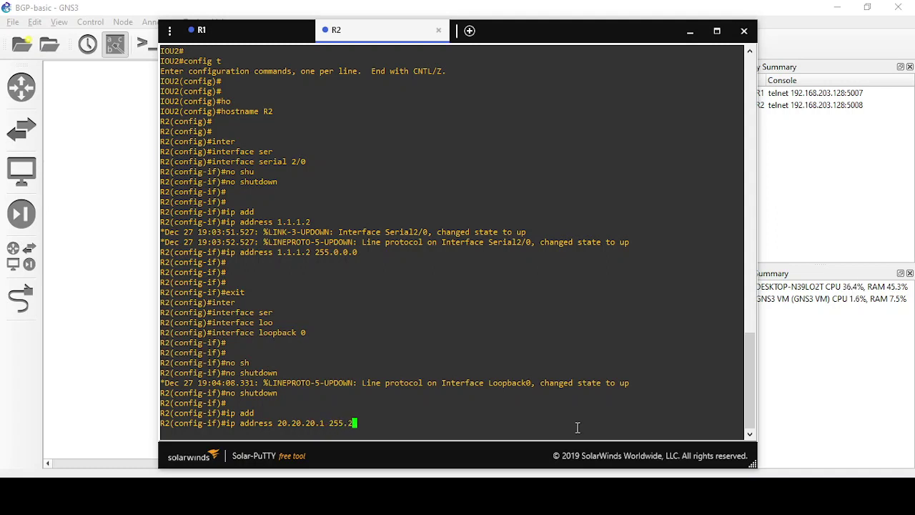
{"action": "type", "text": "55.255.255"}
{"action": "key", "text": "Return"}
{"action": "key", "text": "Return"}
{"action": "key", "text": "Return"}
{"action": "key", "text": "Return"}
{"action": "type", "text": "exit"}
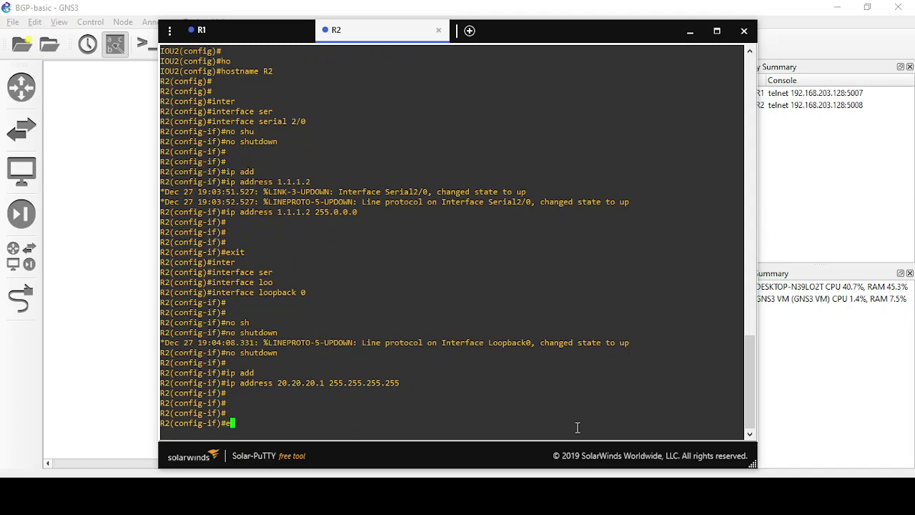
{"action": "key", "text": "Return"}
{"action": "key", "text": "Return"}
{"action": "key", "text": "Return"}
{"action": "key", "text": "Return"}
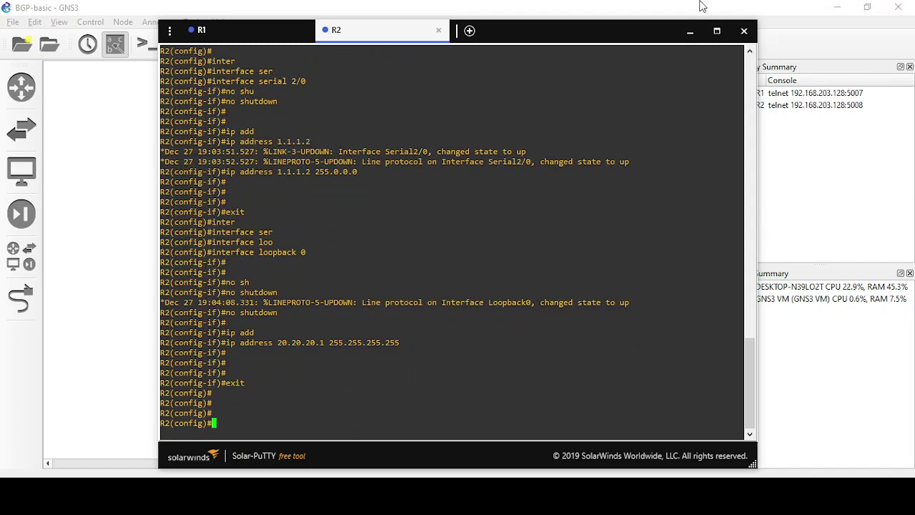
Step: Review the serial link and addressing in the topology alongside the R2 and R1 consoles
{"action": "left_click", "coordinate": [689, 31]}
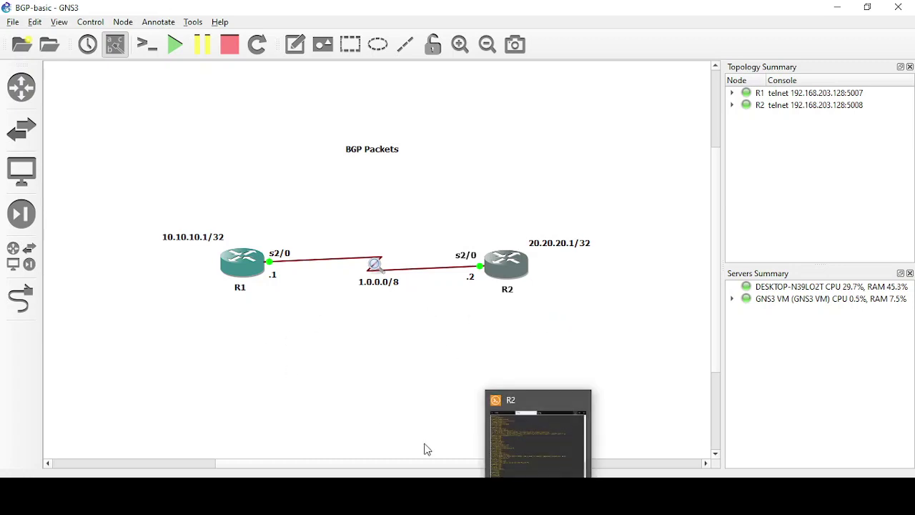
{"action": "left_click", "coordinate": [538, 500]}
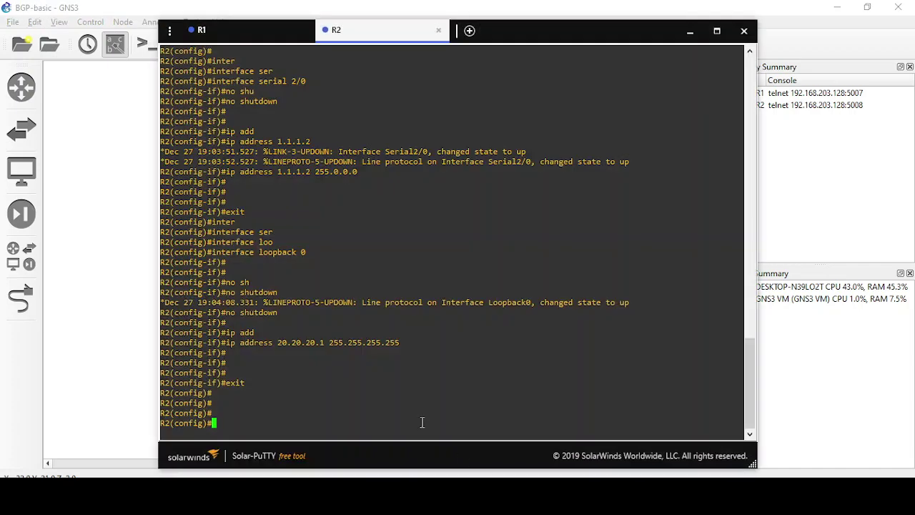
{"action": "left_click", "coordinate": [690, 31]}
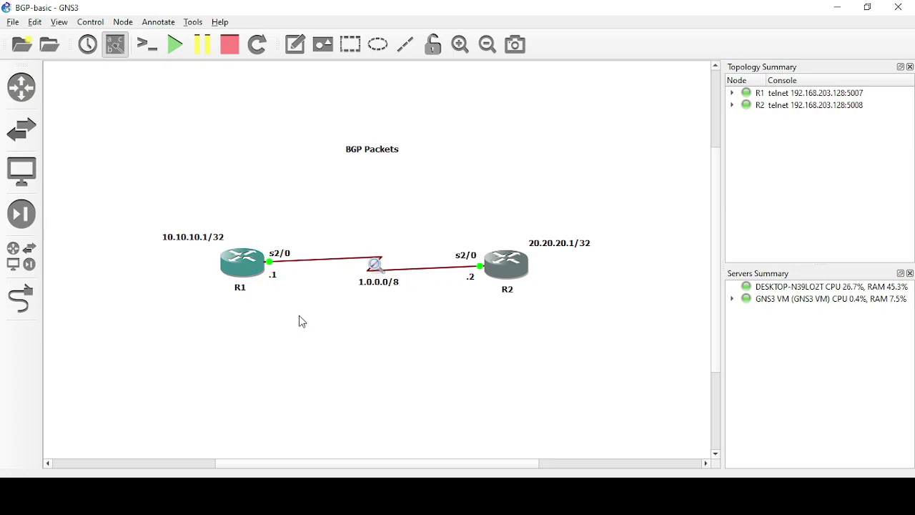
{"action": "key", "text": "alt+Tab"}
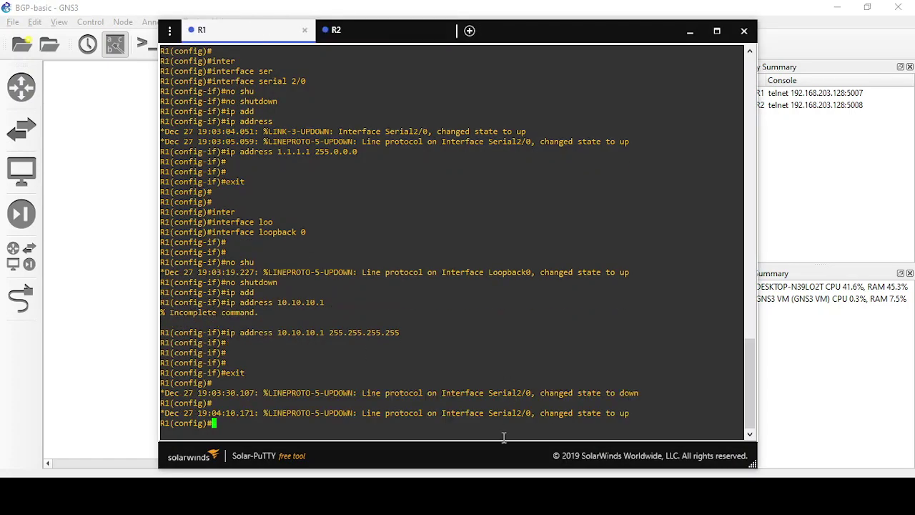
{"action": "left_click", "coordinate": [690, 31]}
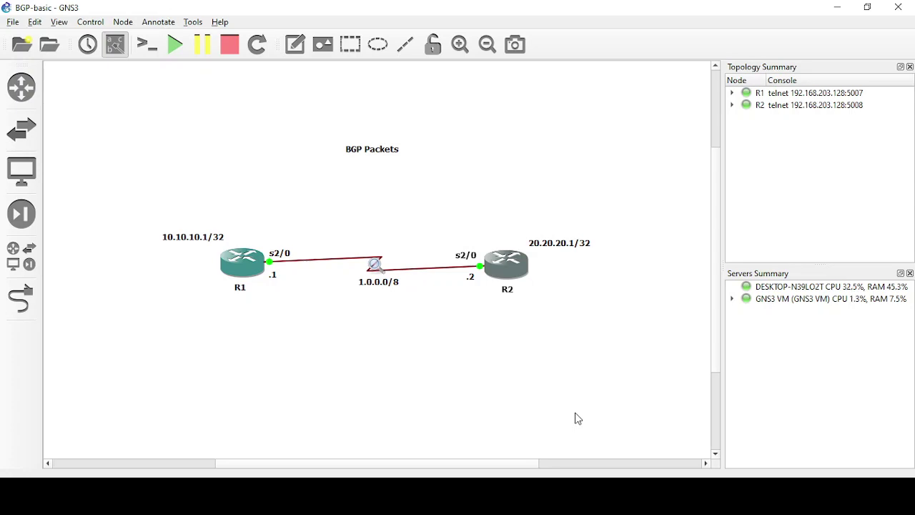
Step: Return to R1's console and start BGP with autonomous system number 10, entering its router configuration mode
{"action": "key", "text": "alt+Tab"}
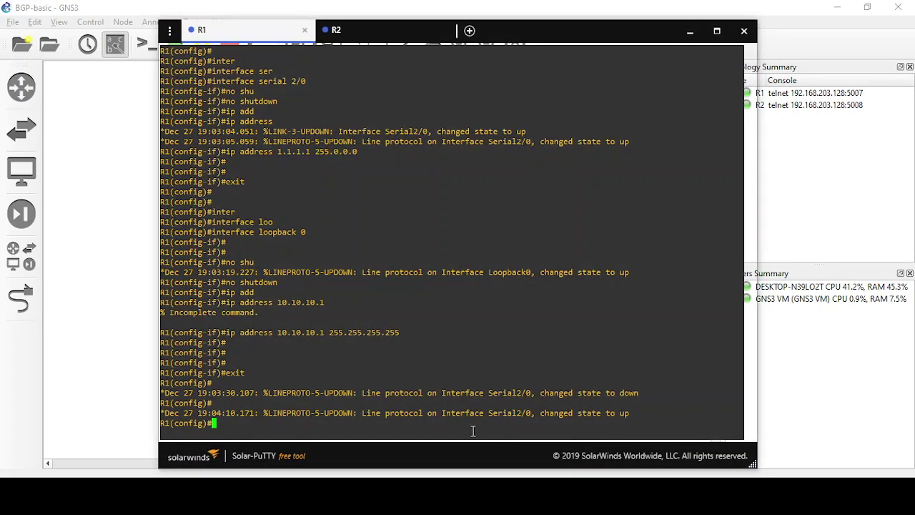
{"action": "key", "text": "Return"}
{"action": "key", "text": "Return"}
{"action": "key", "text": "Return"}
{"action": "key", "text": "Return"}
{"action": "key", "text": "Return"}
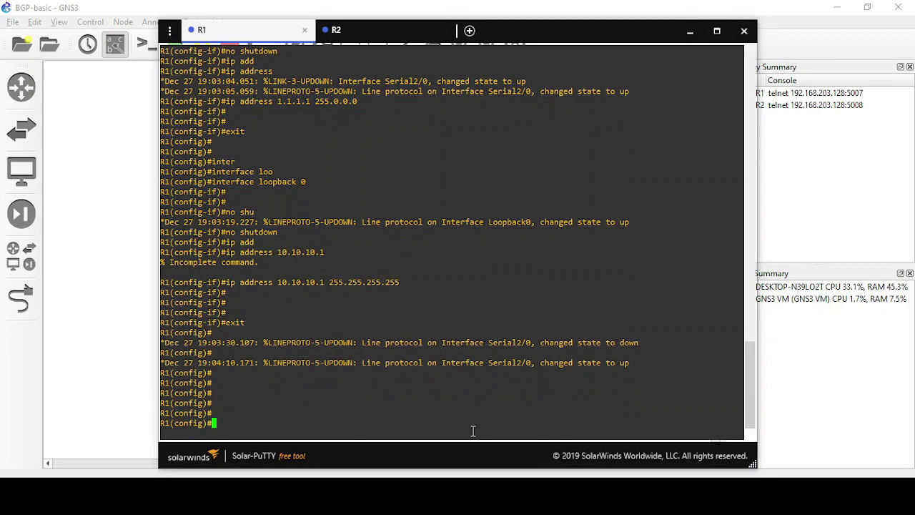
{"action": "type", "text": "router"}
{"action": "key", "text": "Tab"}
{"action": "type", "text": "b"}
{"action": "key", "text": "Tab"}
{"action": "type", "text": "10"}
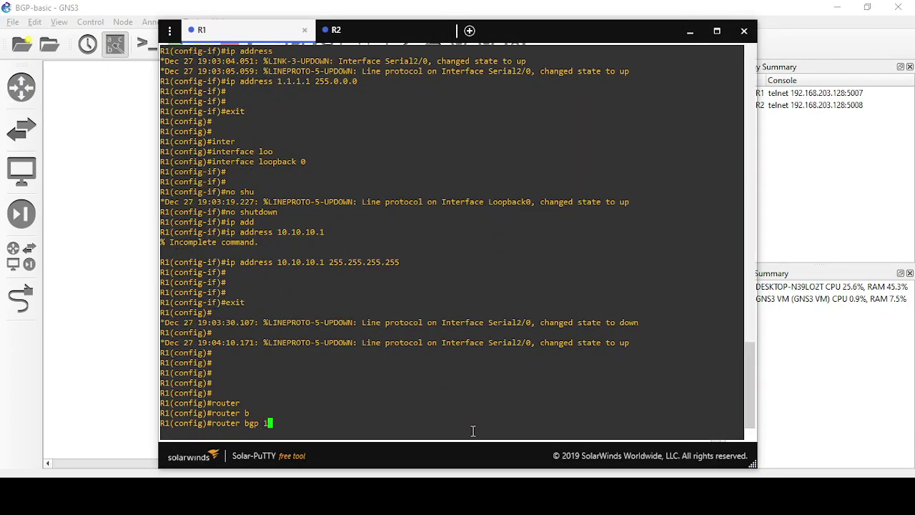
{"action": "key", "text": "Return"}
{"action": "key", "text": "Return"}
{"action": "key", "text": "Return"}
{"action": "key", "text": "Return"}
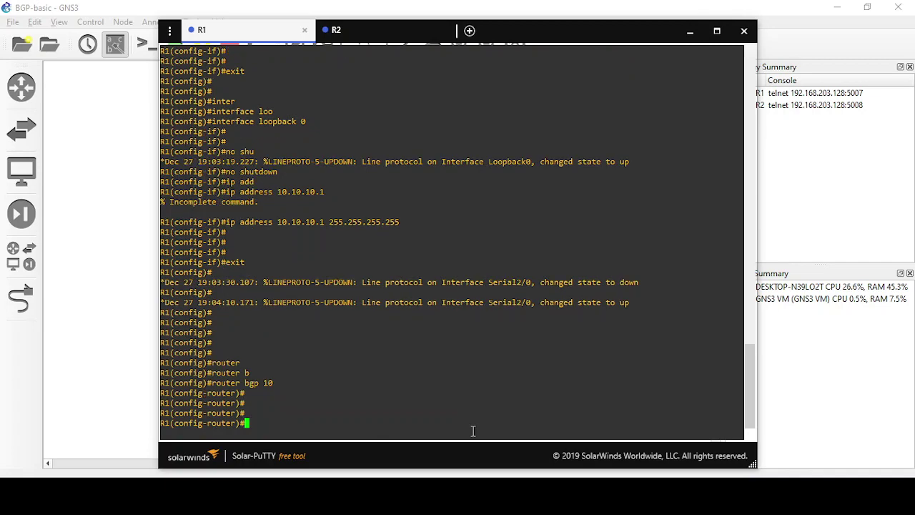
Step: Configure neighbor 1.1.1.2 with remote-as 10 in R1's BGP process, consulting the topology for R2's address
{"action": "left_click", "coordinate": [688, 31]}
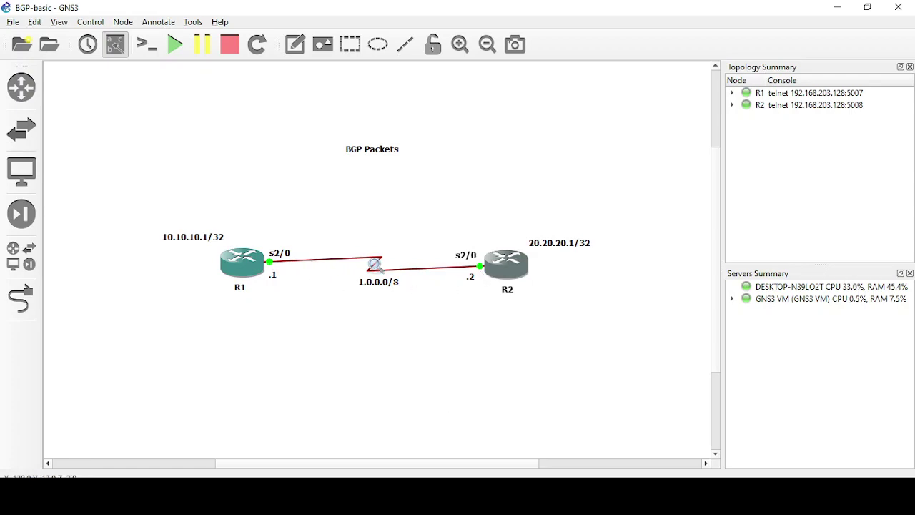
{"action": "key", "text": "alt+Tab"}
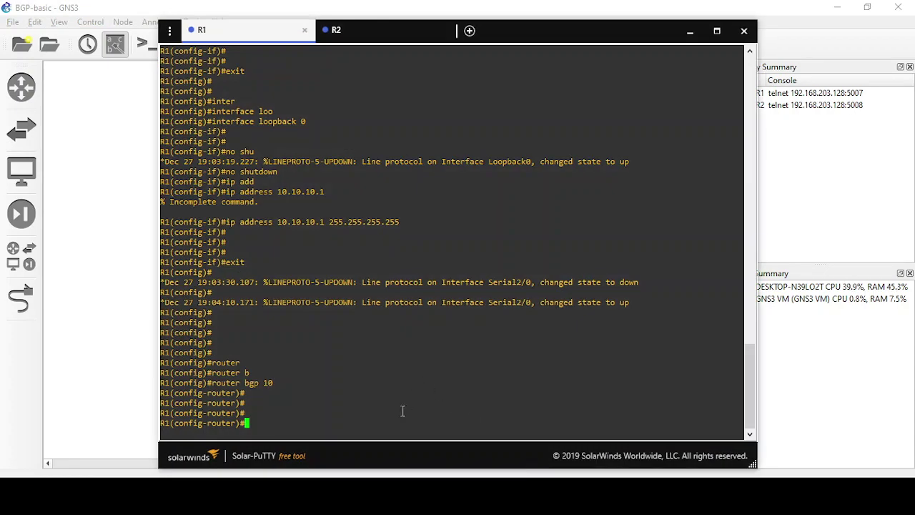
{"action": "key", "text": "Return"}
{"action": "key", "text": "Return"}
{"action": "key", "text": "Return"}
{"action": "type", "text": "neigh"}
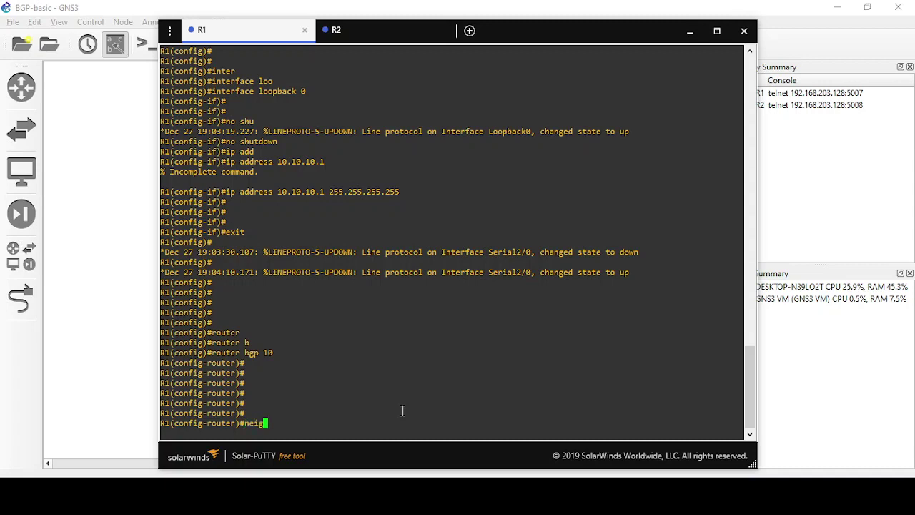
{"action": "key", "text": "Tab"}
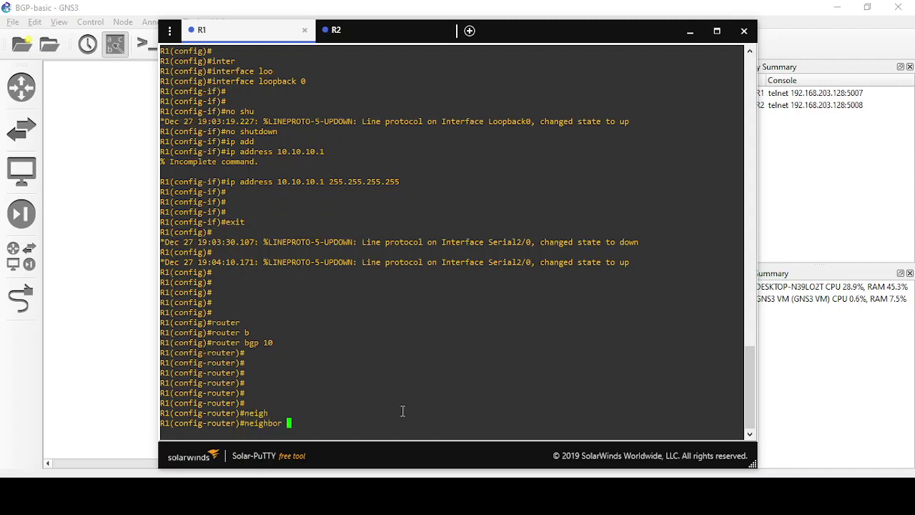
{"action": "type", "text": "1.1.1.2"}
{"action": "left_click", "coordinate": [689, 31]}
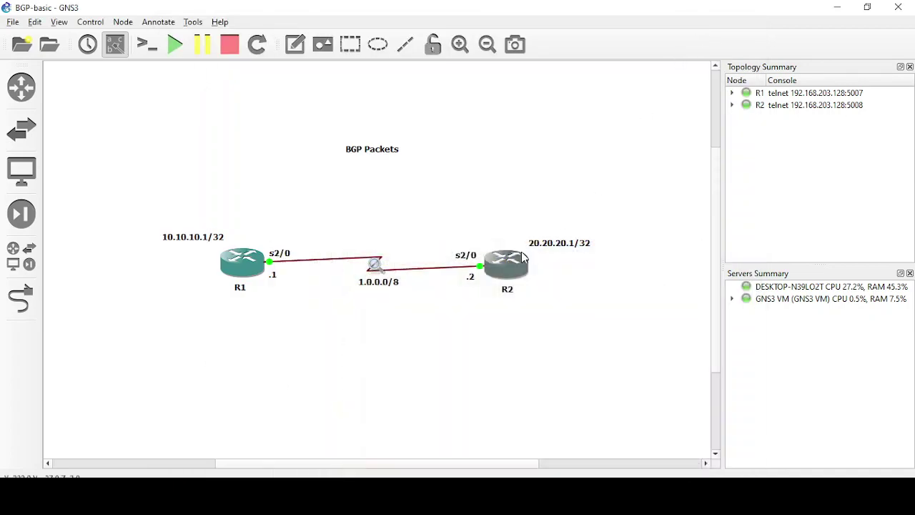
{"action": "key", "text": "alt+Tab"}
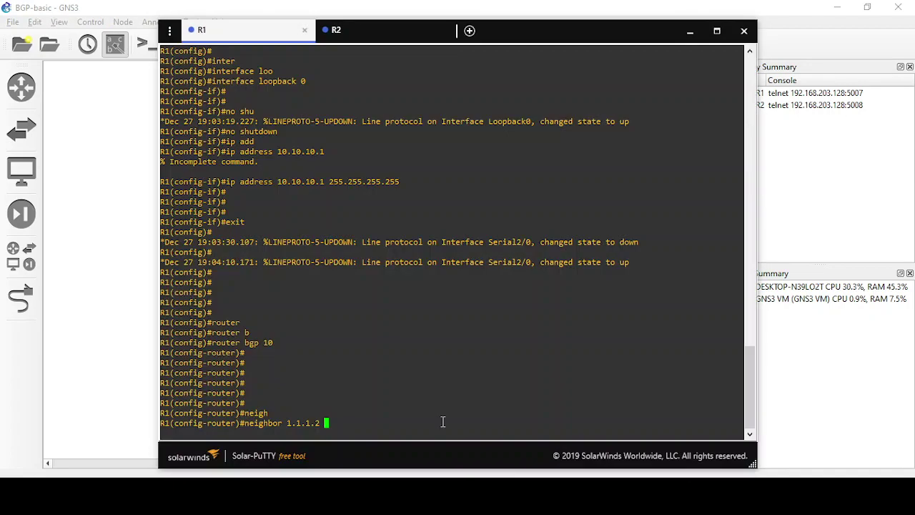
{"action": "type", "text": "remo"}
{"action": "key", "text": "Tab"}
{"action": "type", "text": "t"}
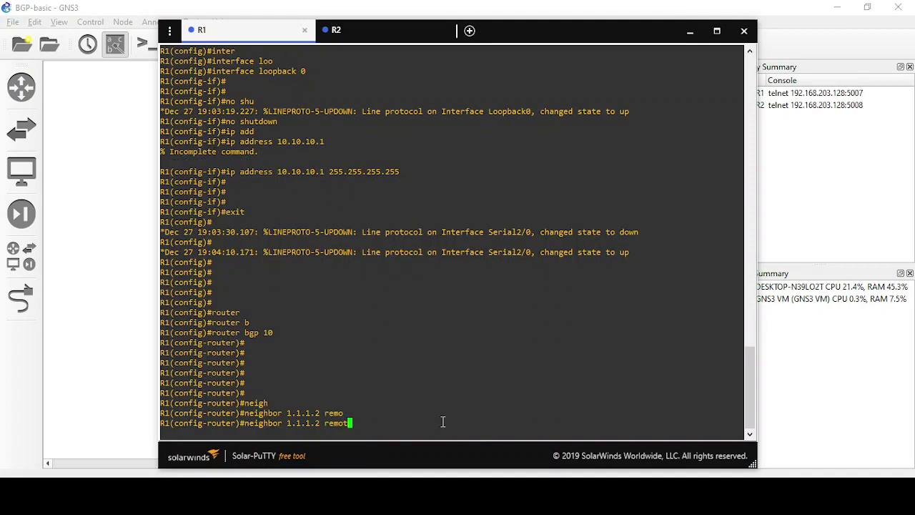
{"action": "key", "text": "Tab"}
{"action": "type", "text": "10"}
{"action": "key", "text": "Return"}
{"action": "key", "text": "Return"}
{"action": "key", "text": "Return"}
{"action": "key", "text": "Return"}
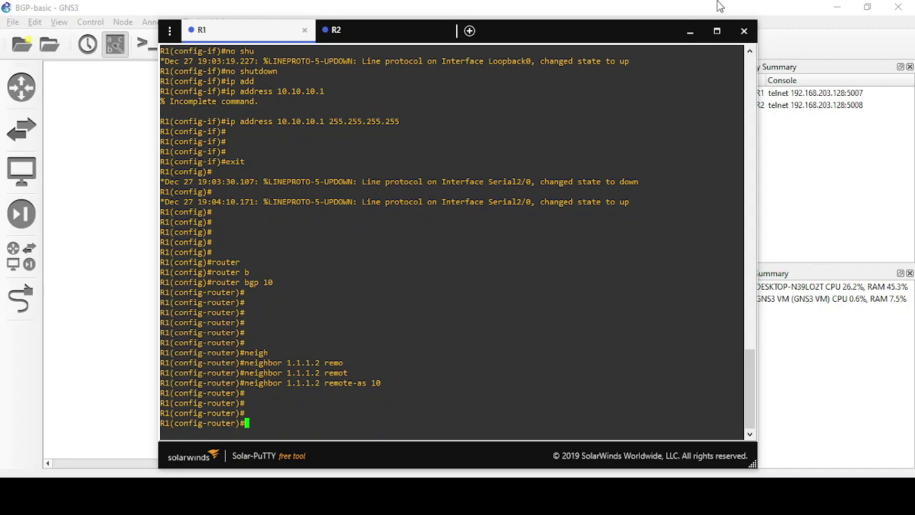
Step: Switch to Wireshark to examine the TCP traffic captured between R1 and R2, and return to R1's console
{"action": "left_click", "coordinate": [689, 31]}
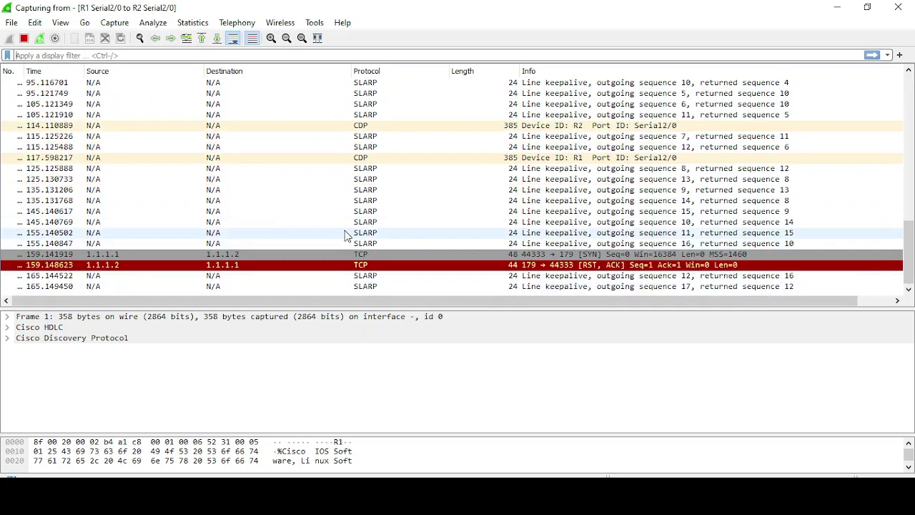
{"action": "left_click", "coordinate": [837, 7]}
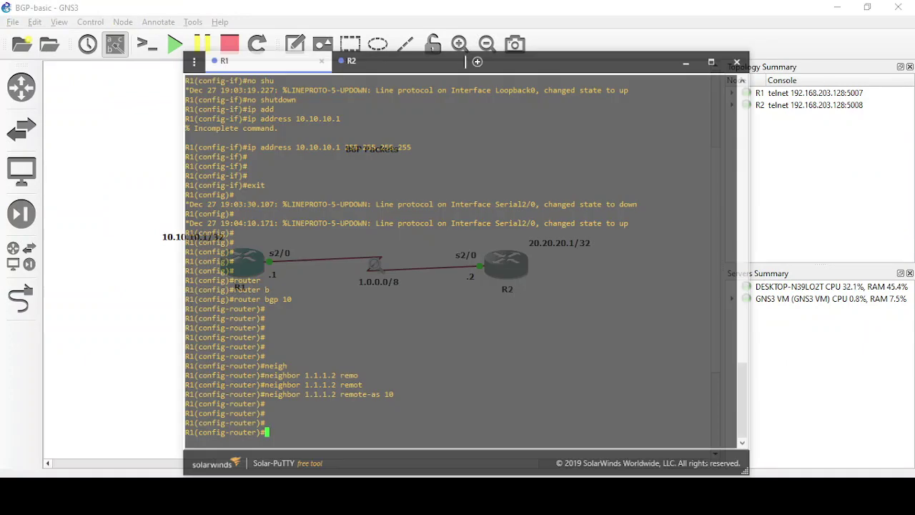
{"action": "left_click", "coordinate": [558, 500]}
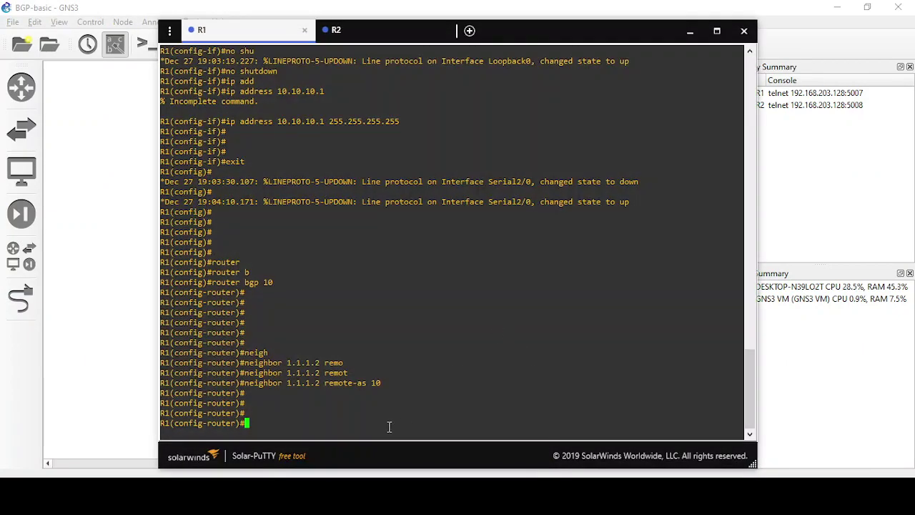
Step: Switch to R2's console and start BGP with autonomous system number 10, entering its router configuration mode
{"action": "left_click", "coordinate": [344, 30]}
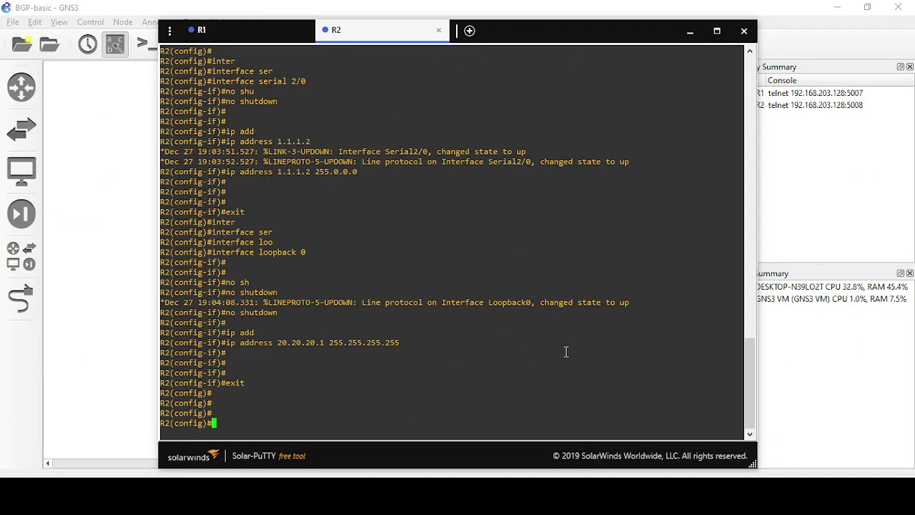
{"action": "type", "text": "router"}
{"action": "key", "text": "Tab"}
{"action": "type", "text": "b"}
{"action": "key", "text": "Tab"}
{"action": "type", "text": "10"}
{"action": "key", "text": "Return"}
{"action": "key", "text": "Return"}
{"action": "key", "text": "Return"}
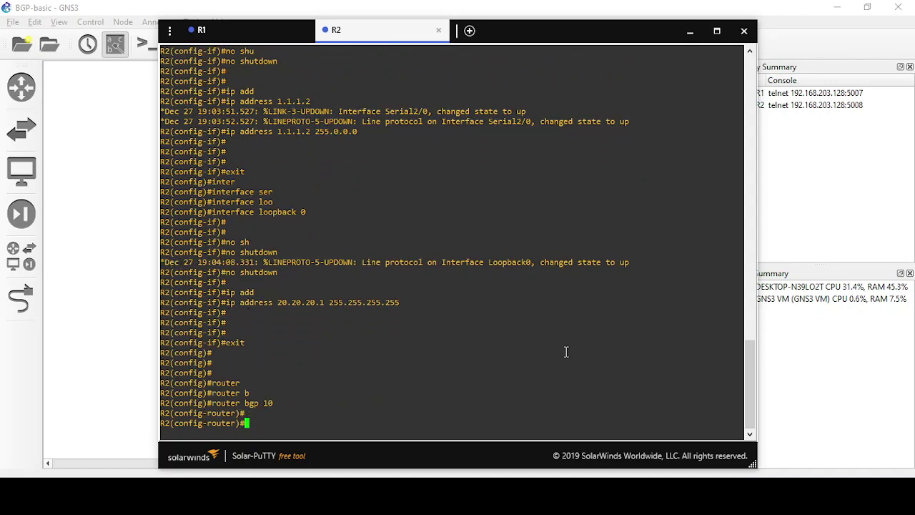
Step: Configure neighbor 1.1.1.1 with remote-as 10 in R2's BGP process
{"action": "type", "text": "neigh"}
{"action": "key", "text": "Tab"}
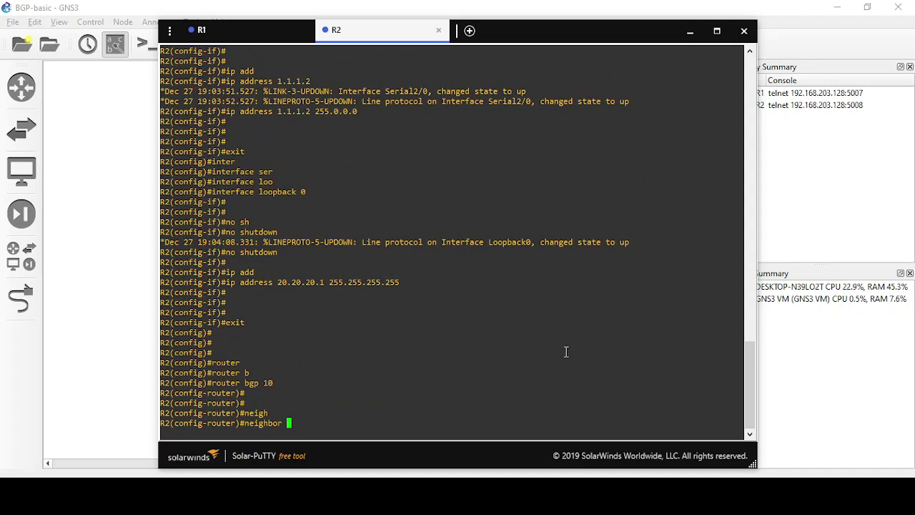
{"action": "type", "text": "1.1.1.1 remot"}
{"action": "key", "text": "Tab"}
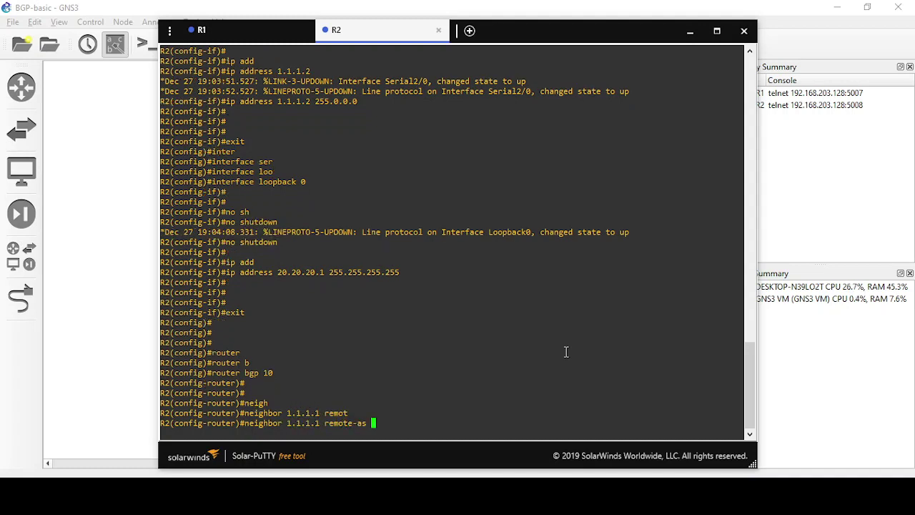
{"action": "type", "text": "10"}
{"action": "key", "text": "Return"}
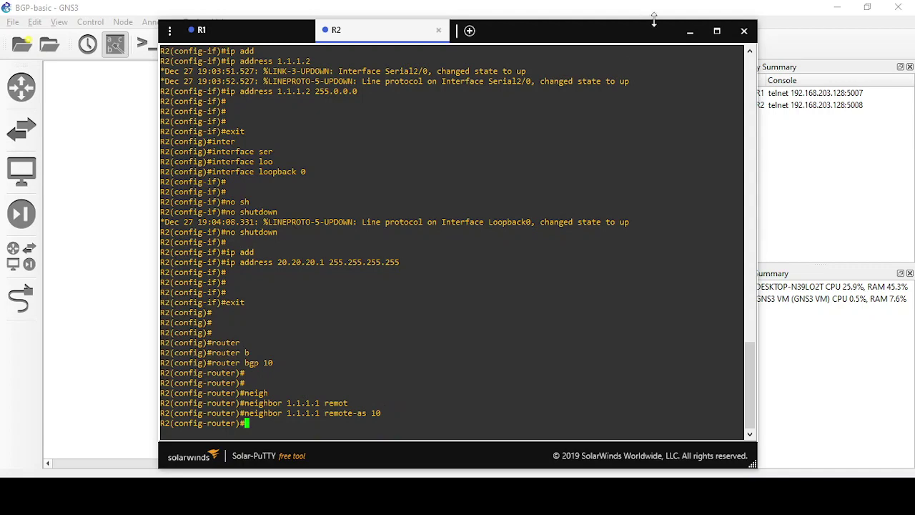
Step: Switch to Wireshark and examine the Border Gateway Protocol fields of the OPEN message sent from 1.1.1.1 to 1.1.1.2
{"action": "left_click", "coordinate": [690, 31]}
{"action": "left_click", "coordinate": [519, 476]}
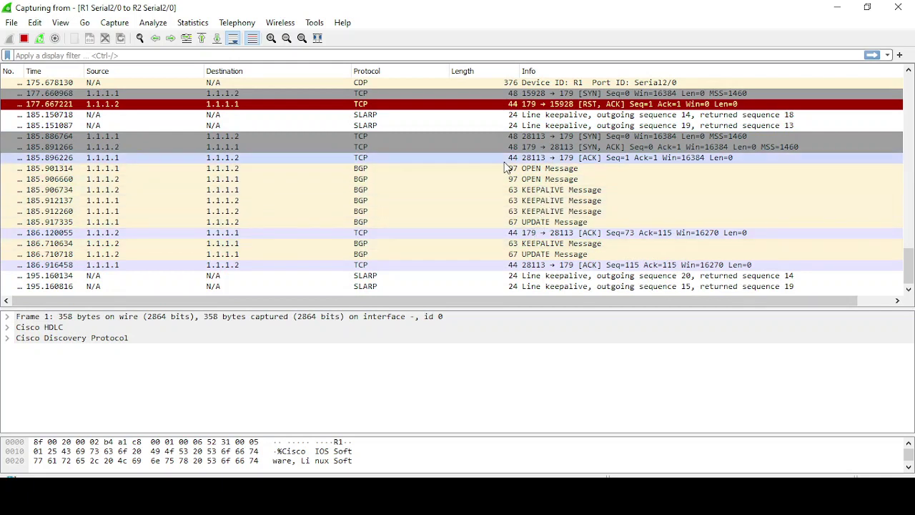
{"action": "left_click", "coordinate": [556, 172]}
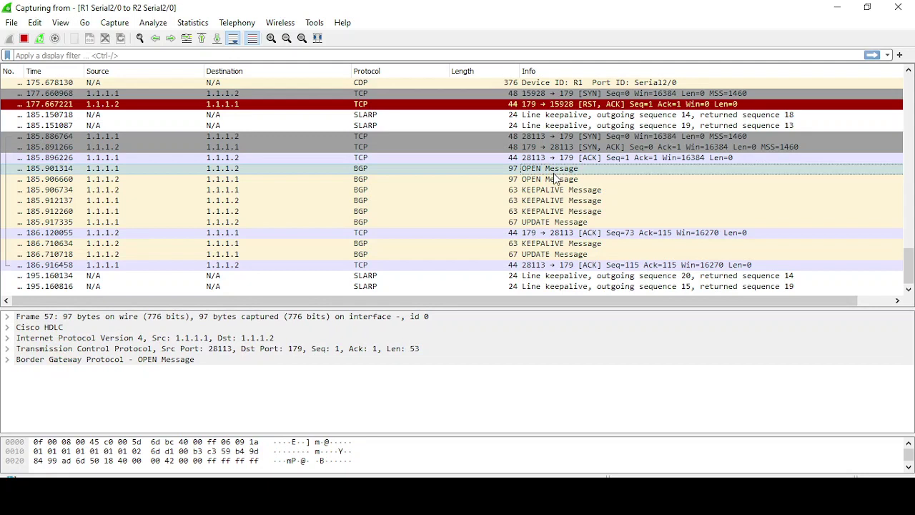
{"action": "left_click", "coordinate": [8, 361]}
{"action": "scroll", "coordinate": [151, 419], "scroll_direction": "down", "scroll_amount": 1}
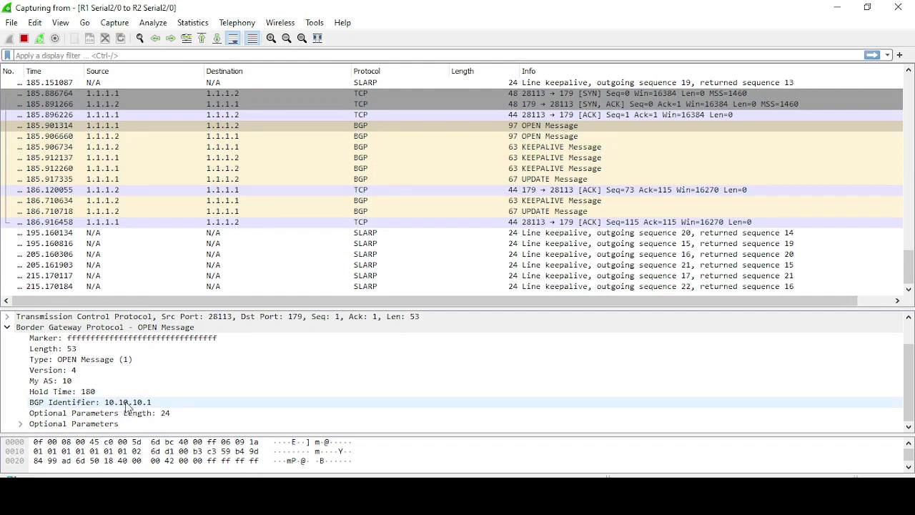
Step: Examine the Border Gateway Protocol fields of the UPDATE message sent by 1.1.1.1, and return to the topology
{"action": "left_click", "coordinate": [552, 169]}
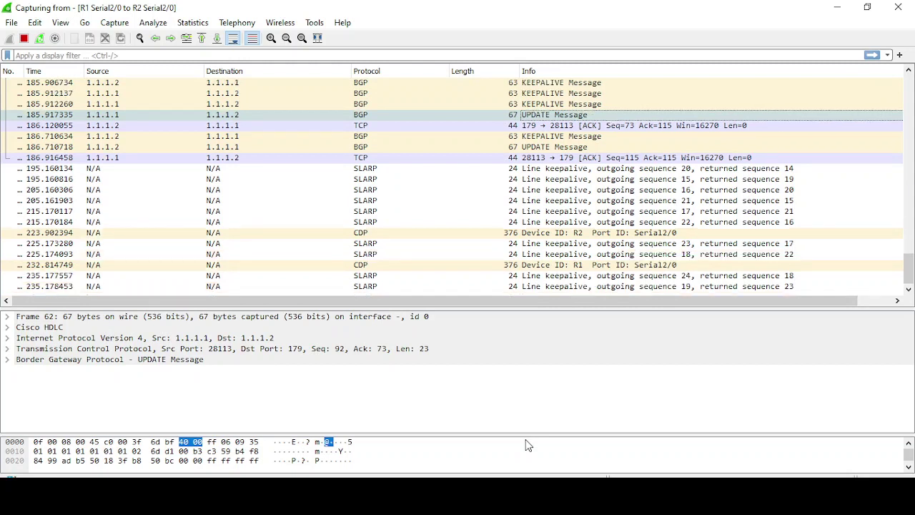
{"action": "left_click", "coordinate": [8, 359]}
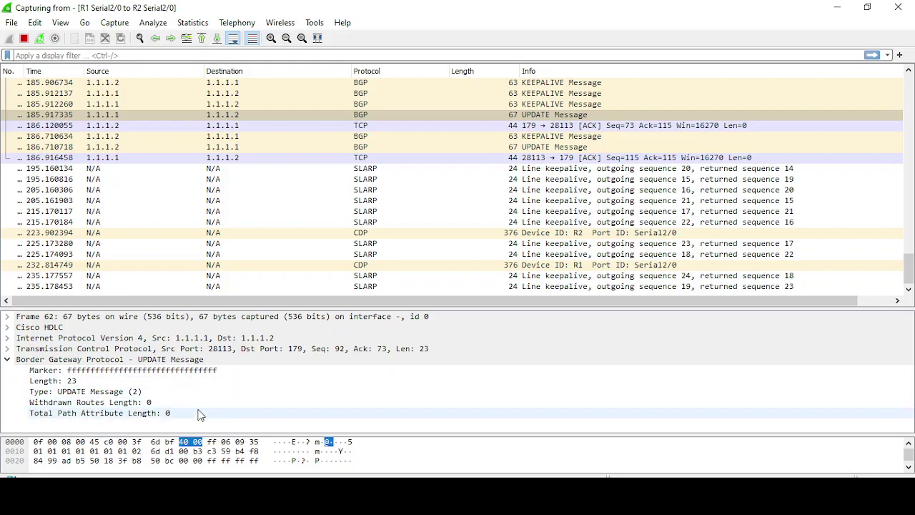
{"action": "left_click", "coordinate": [831, 14]}
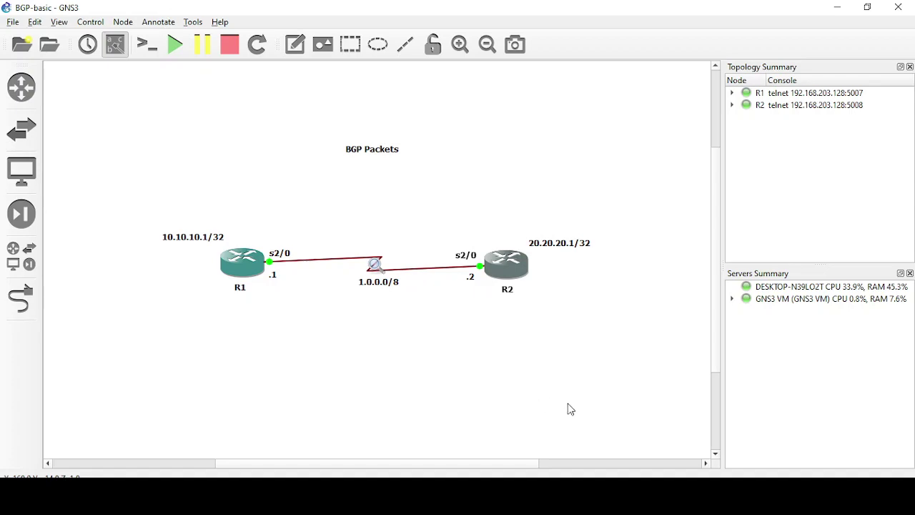
Step: Switch back to R2's console and get a fresh prompt in its BGP router configuration mode
{"action": "mouse_move", "coordinate": [538, 501]}
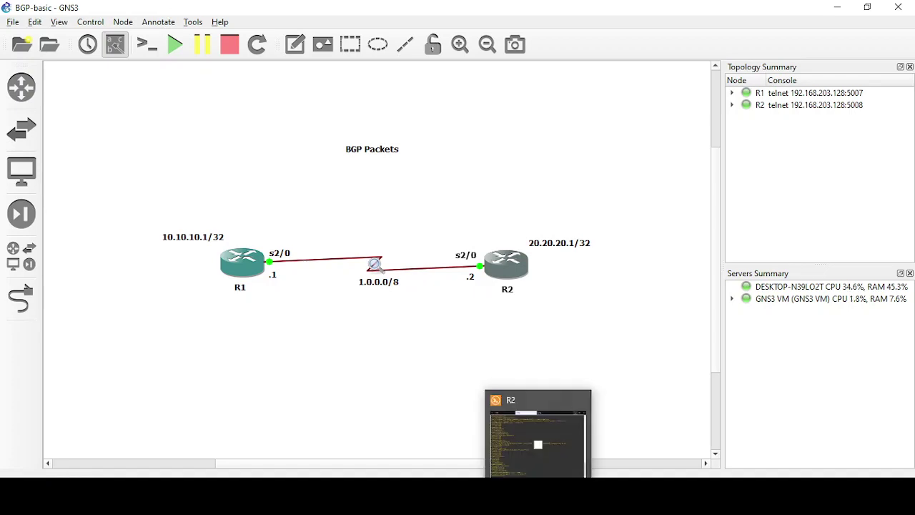
{"action": "left_click", "coordinate": [538, 501]}
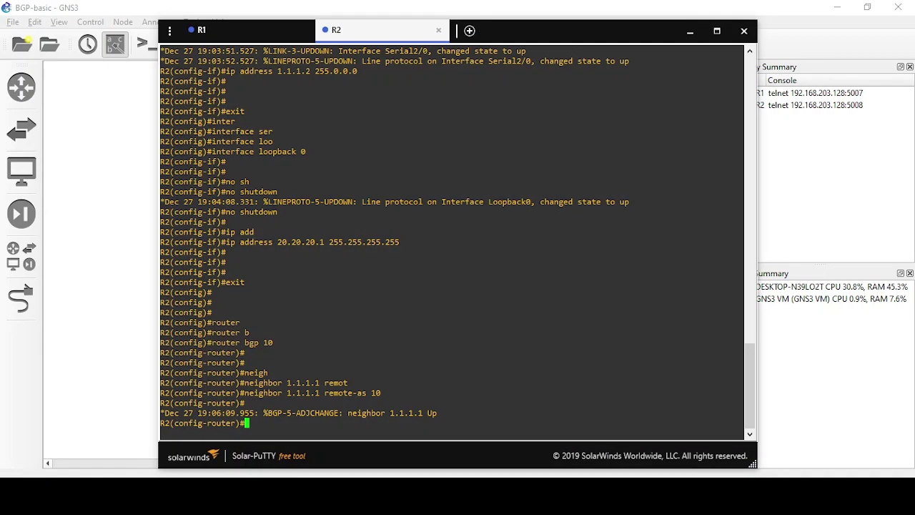
{"action": "left_click", "coordinate": [539, 501]}
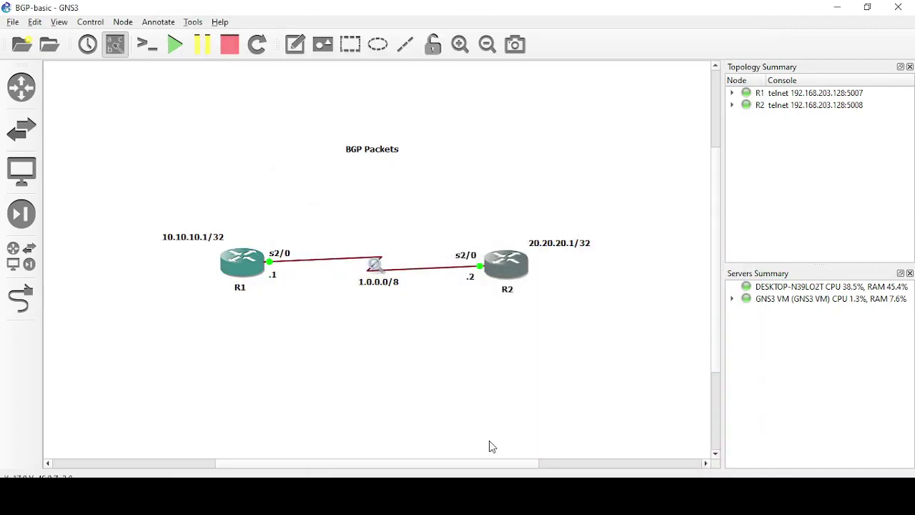
{"action": "mouse_move", "coordinate": [538, 501]}
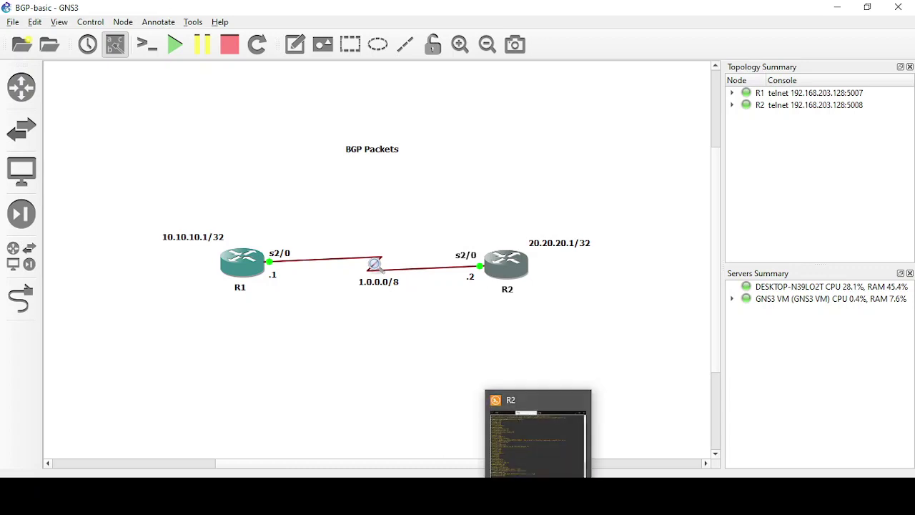
{"action": "left_click", "coordinate": [538, 438]}
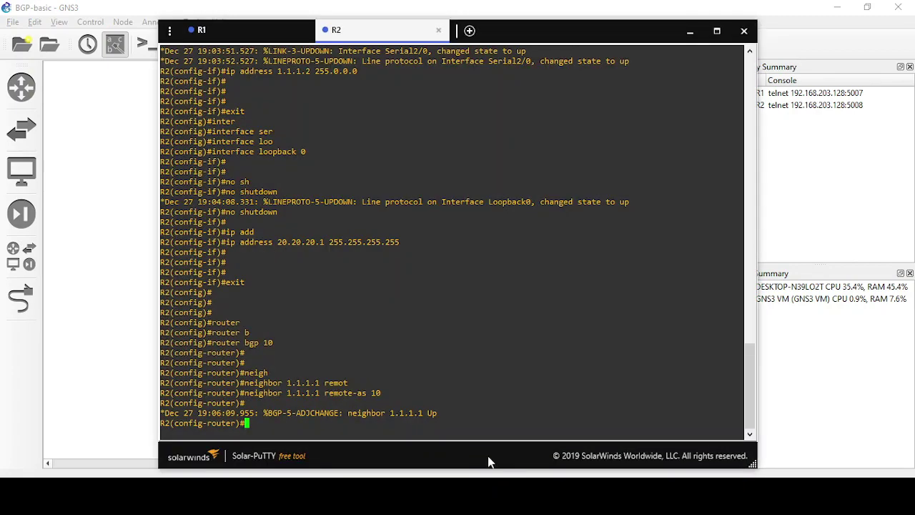
{"action": "key", "text": "Return"}
{"action": "key", "text": "Return"}
{"action": "key", "text": "Return"}
{"action": "key", "text": "Return"}
{"action": "key", "text": "Return"}
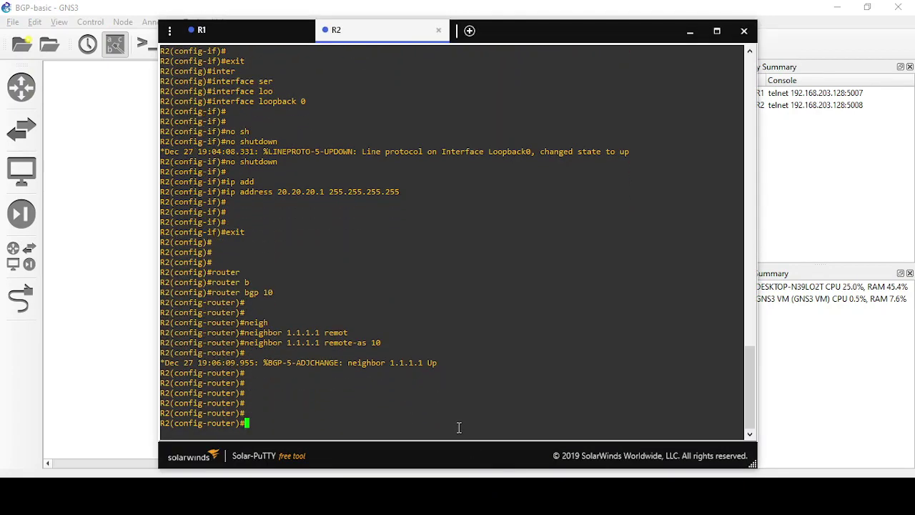
Step: Advertise network 10.10.10.1 with mask 255.255.255.255 in R2's BGP process
{"action": "type", "text": "net"}
{"action": "key", "text": "Tab"}
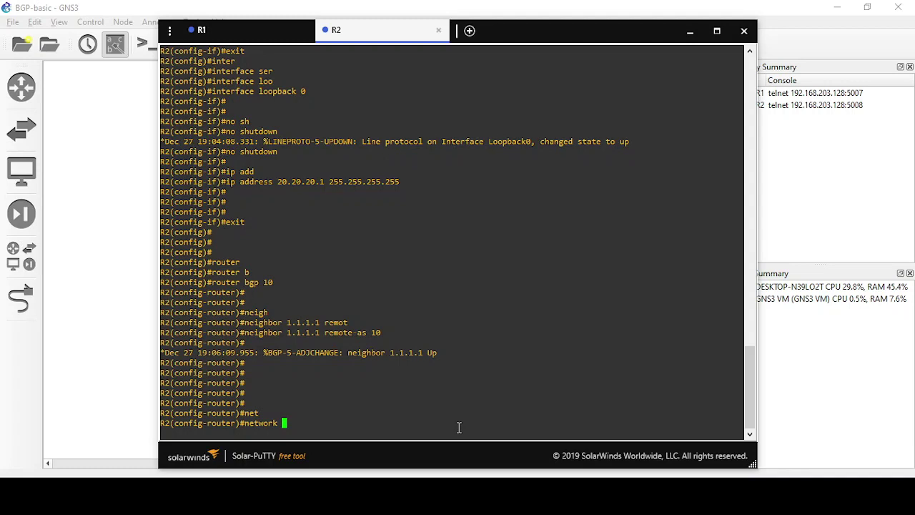
{"action": "type", "text": "10.10.10.1 ma"}
{"action": "key", "text": "Tab"}
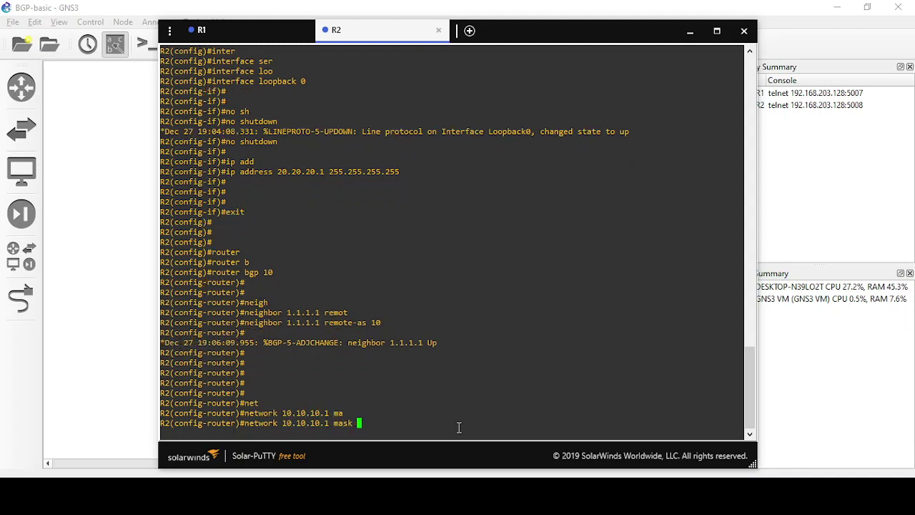
{"action": "type", "text": "255.255.255.255"}
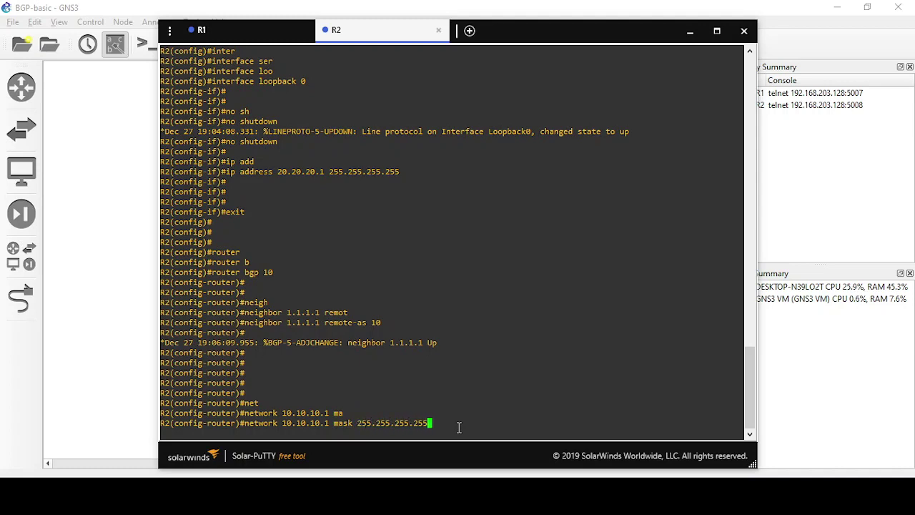
{"action": "key", "text": "Return"}
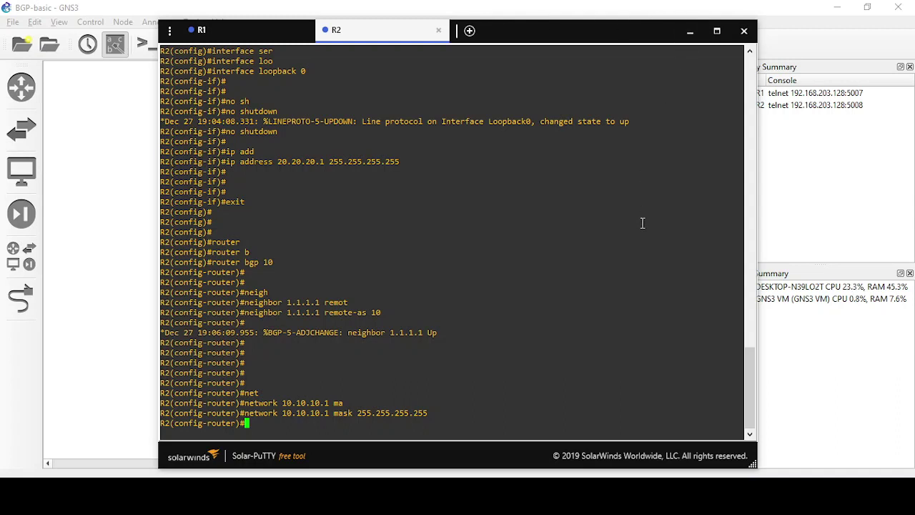
Step: Remove the network 10.10.10.1 mask 255.255.255.255 statement from R2's BGP process
{"action": "key", "text": "Up"}
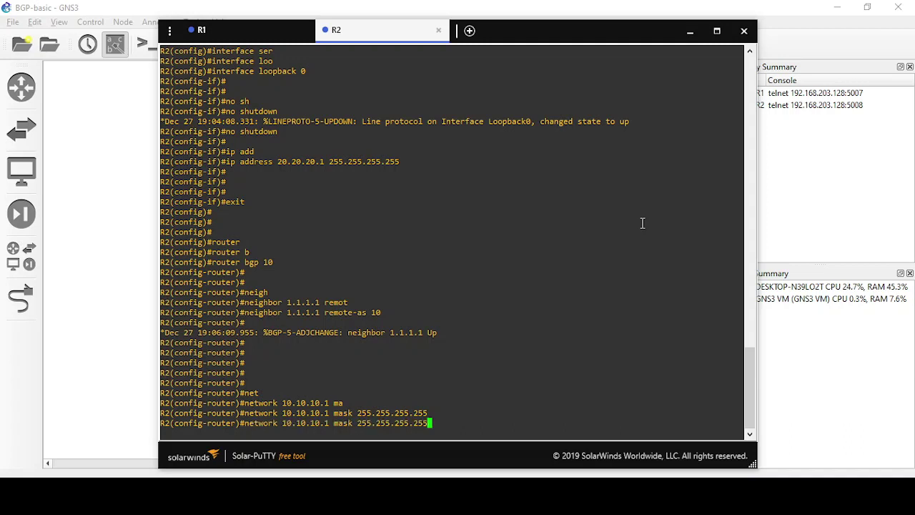
{"action": "key", "text": "ctrl+a"}
{"action": "type", "text": "no"}
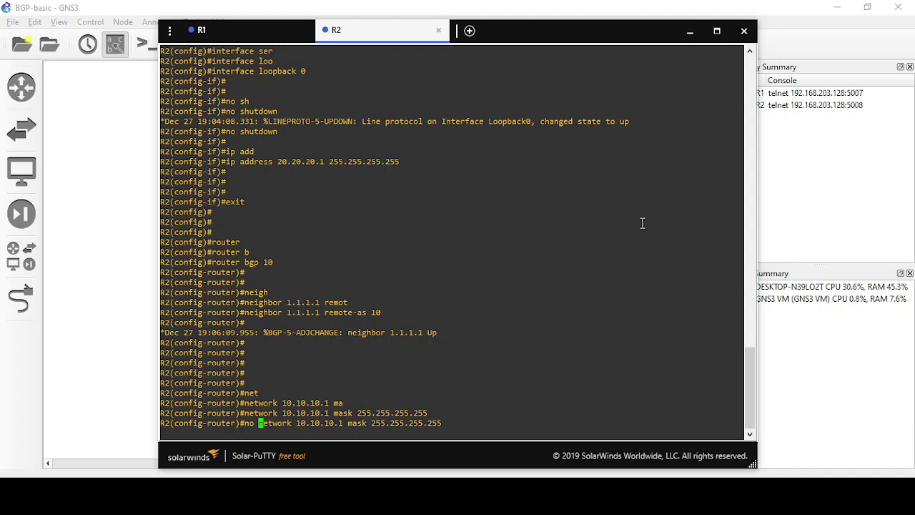
{"action": "key", "text": "Return"}
{"action": "key", "text": "Return"}
{"action": "key", "text": "Return"}
{"action": "key", "text": "Return"}
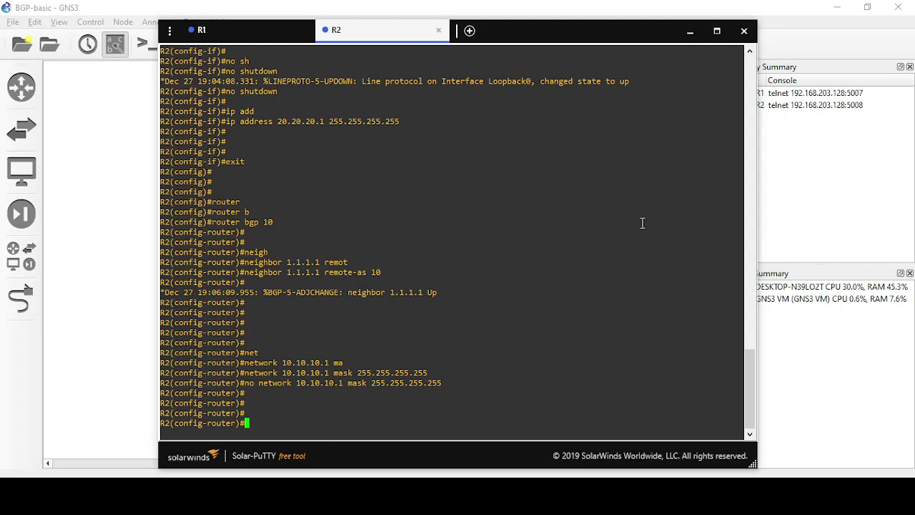
Step: Advertise R2's loopback network 20.20.20.1 with mask 255.255.255.255 in its BGP process
{"action": "type", "text": "net"}
{"action": "key", "text": "Tab"}
{"action": "type", "text": "20.2"}
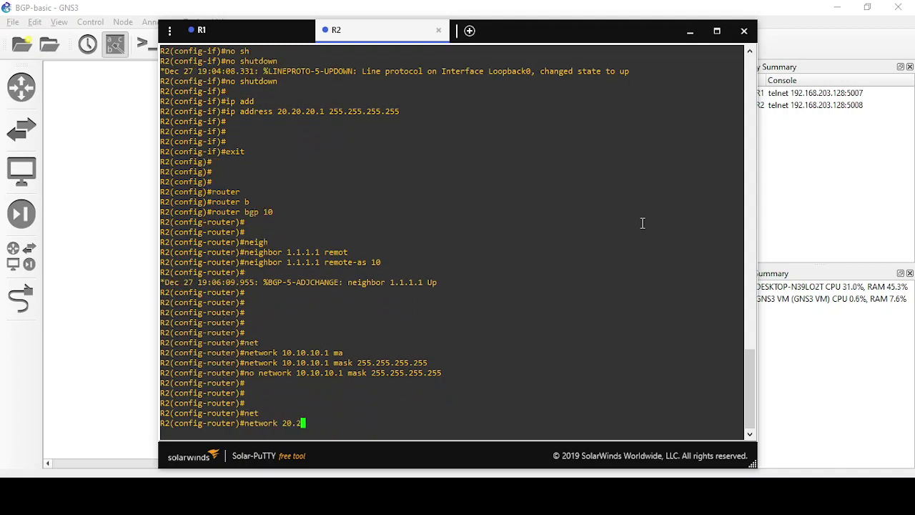
{"action": "type", "text": "0.20.1 m"}
{"action": "key", "text": "Tab"}
{"action": "type", "text": "255."}
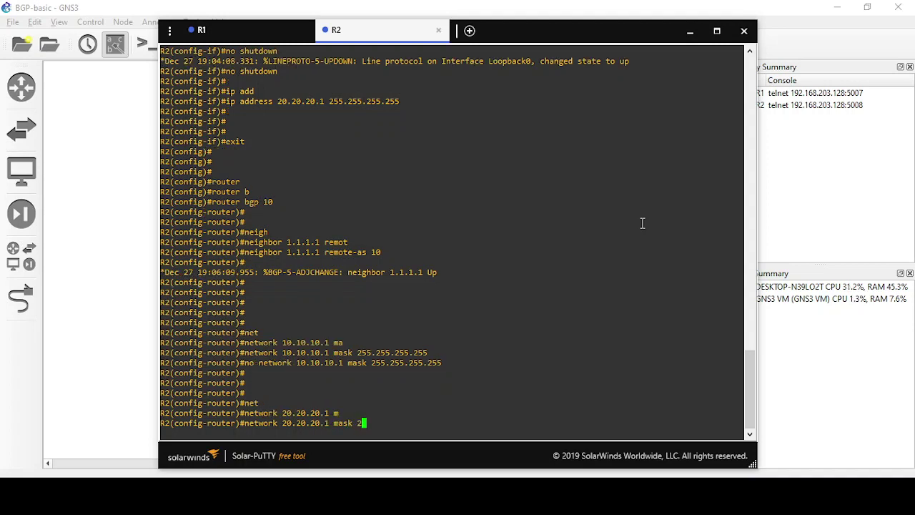
{"action": "type", "text": "255.255.0"}
{"action": "key", "text": "BackSpace"}
{"action": "type", "text": "255.2"}
{"action": "key", "text": "Return"}
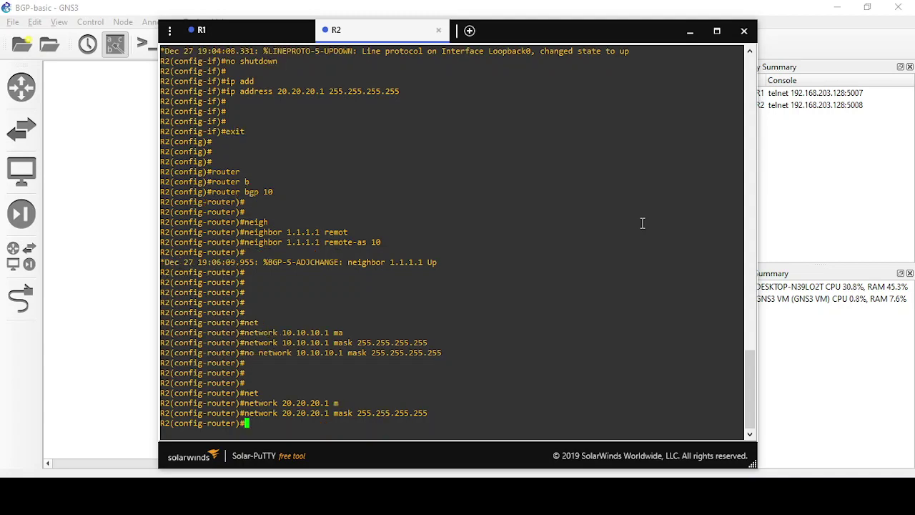
Step: Switch to Wireshark and examine the path attributes and NLRI of the latest UPDATE message sent by 1.1.1.2
{"action": "left_click", "coordinate": [690, 31]}
{"action": "left_click", "coordinate": [585, 493]}
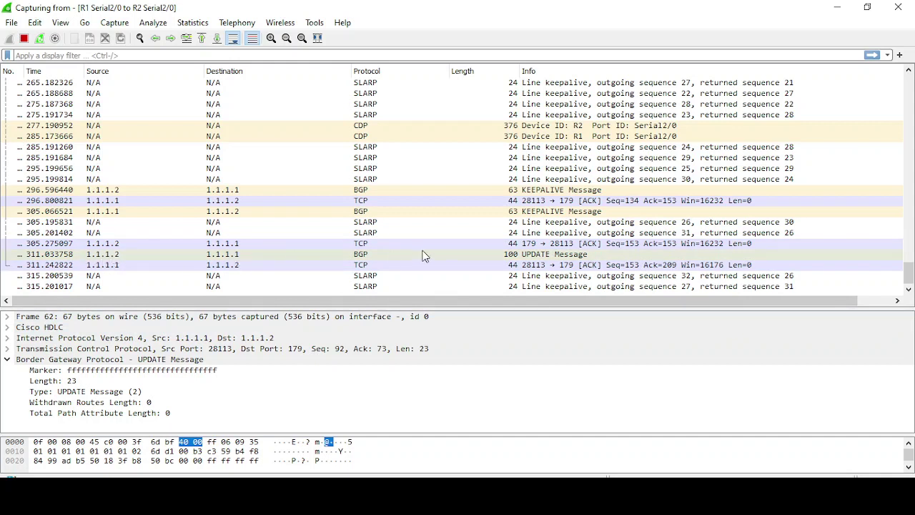
{"action": "left_click", "coordinate": [564, 256]}
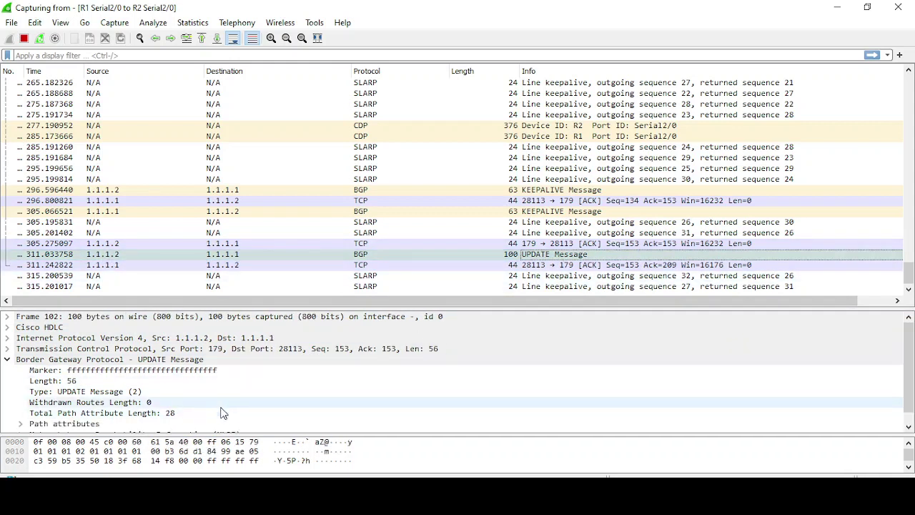
{"action": "scroll", "coordinate": [226, 410], "scroll_direction": "down", "scroll_amount": 1}
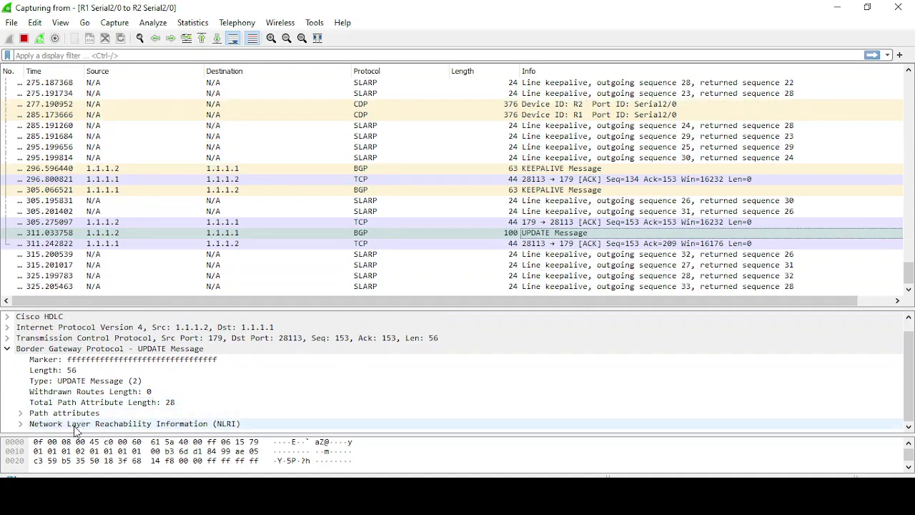
{"action": "left_click", "coordinate": [21, 414]}
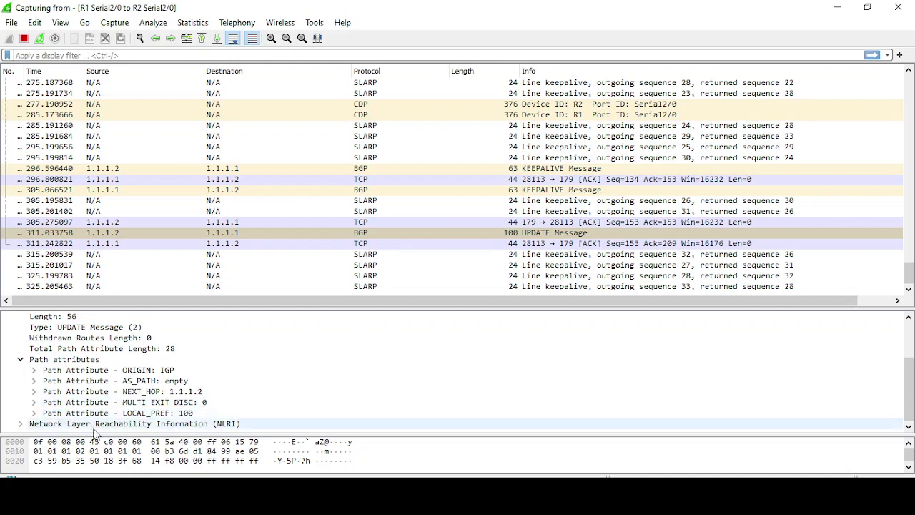
{"action": "left_click", "coordinate": [21, 423]}
{"action": "scroll", "coordinate": [337, 401], "scroll_direction": "down", "scroll_amount": 1}
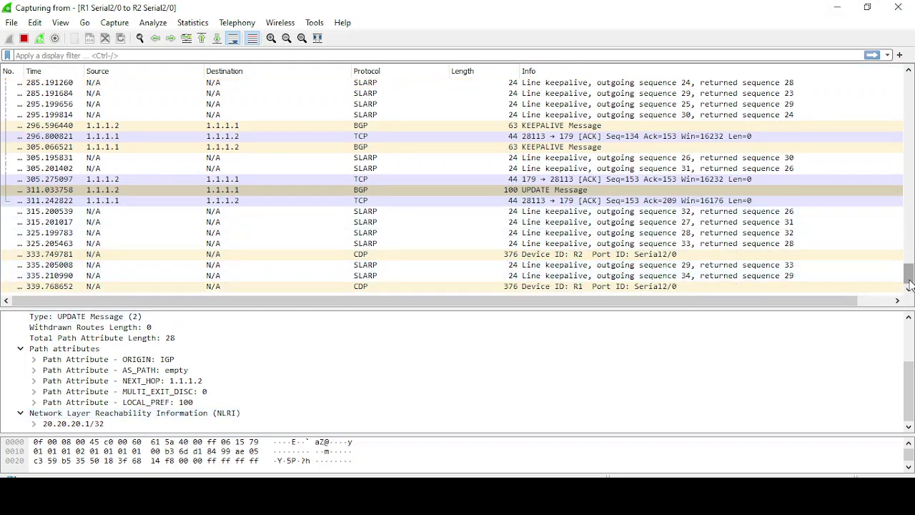
Step: Review the earlier BGP OPEN, KEEPALIVE and UPDATE messages in the capture, and return to the topology
{"action": "left_click_drag", "start_coordinate": [907, 274], "coordinate": [908, 188]}
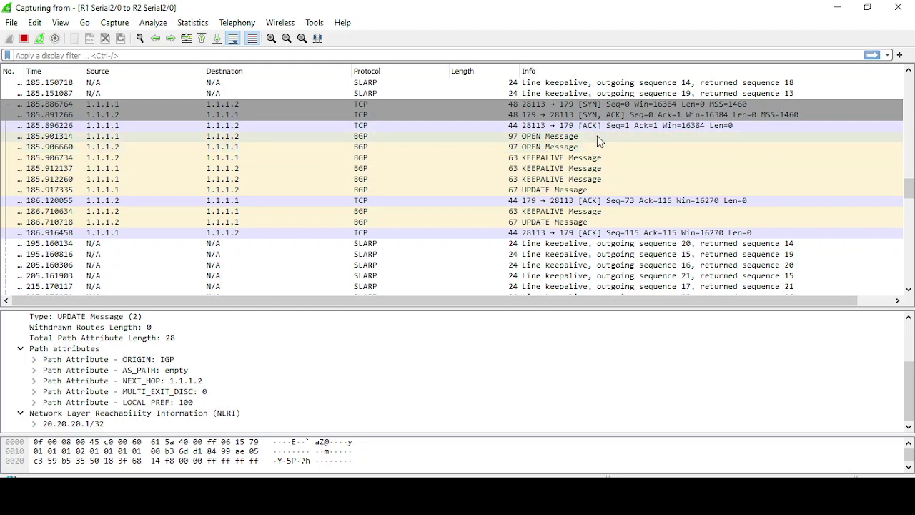
{"action": "scroll", "coordinate": [599, 141], "scroll_direction": "down", "scroll_amount": 10}
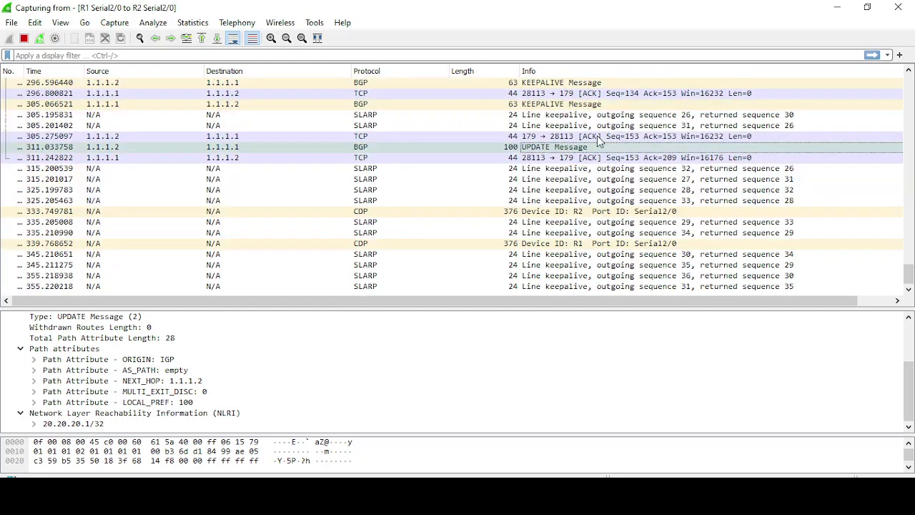
{"action": "left_click_drag", "start_coordinate": [909, 277], "coordinate": [878, 307]}
{"action": "left_click", "coordinate": [833, 7]}
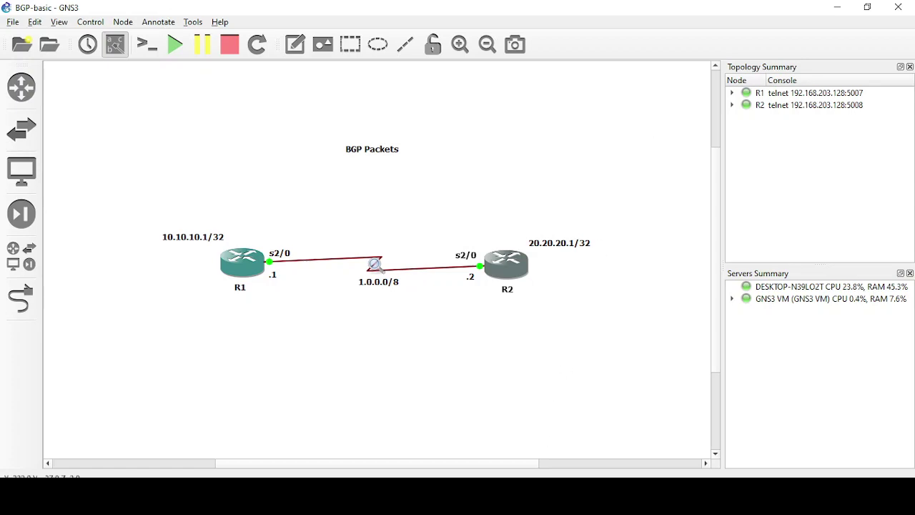
Step: In R2's console, remove the network 20.20.20.1 mask 255.255.255.255 statement from BGP, and return to the topology
{"action": "left_click", "coordinate": [537, 497]}
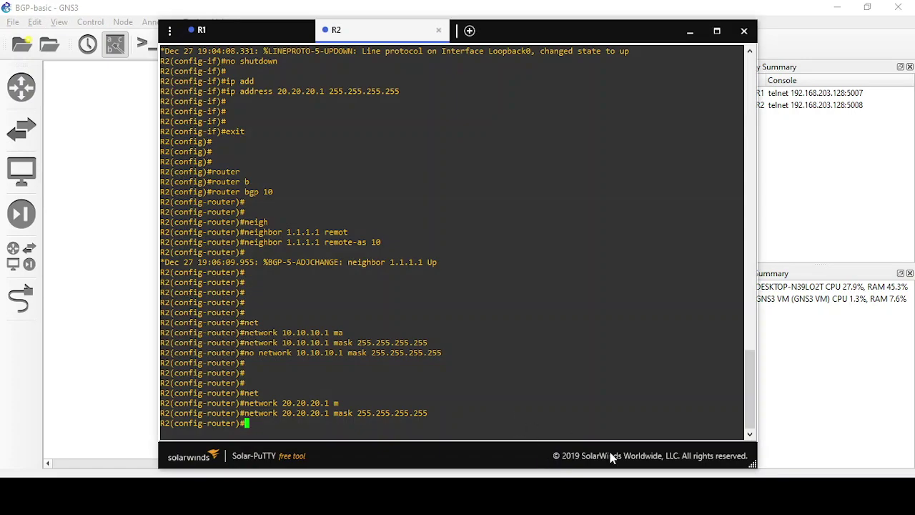
{"action": "key", "text": "Up"}
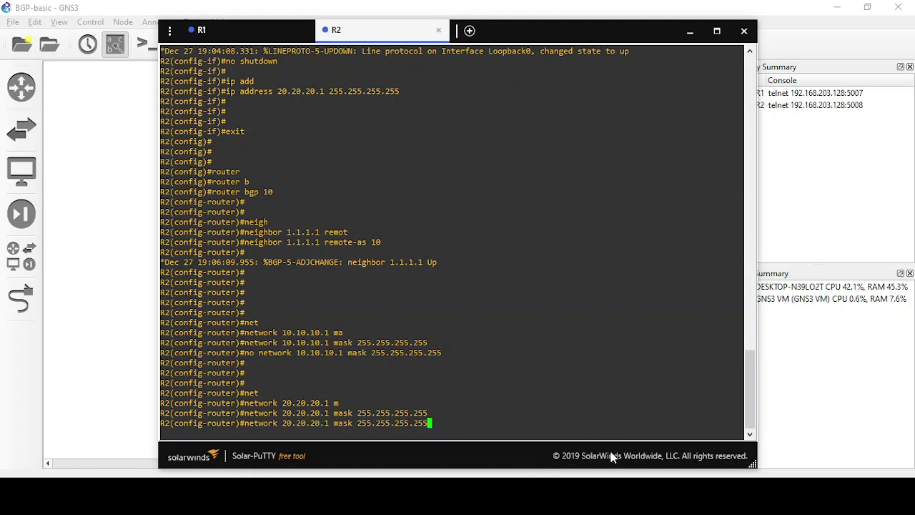
{"action": "key", "text": "ctrl+a"}
{"action": "type", "text": "no"}
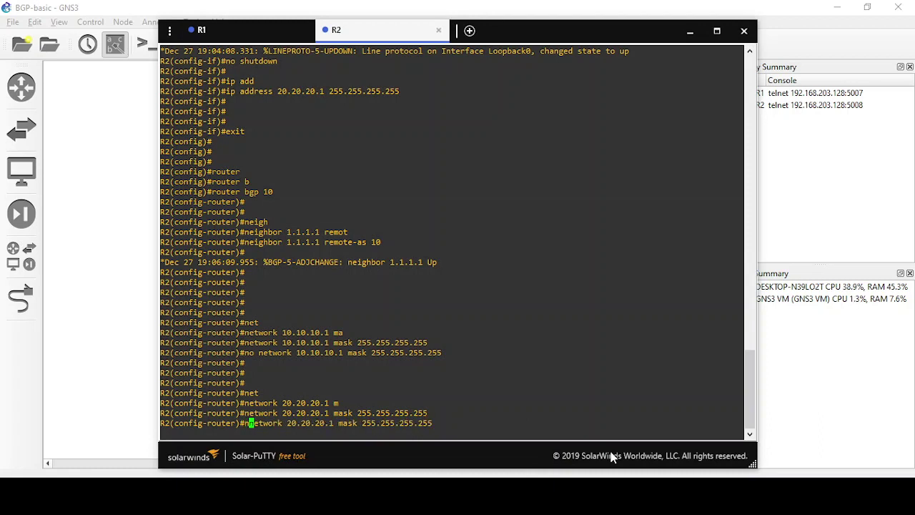
{"action": "key", "text": "Return"}
{"action": "key", "text": "Return"}
{"action": "key", "text": "Return"}
{"action": "key", "text": "Return"}
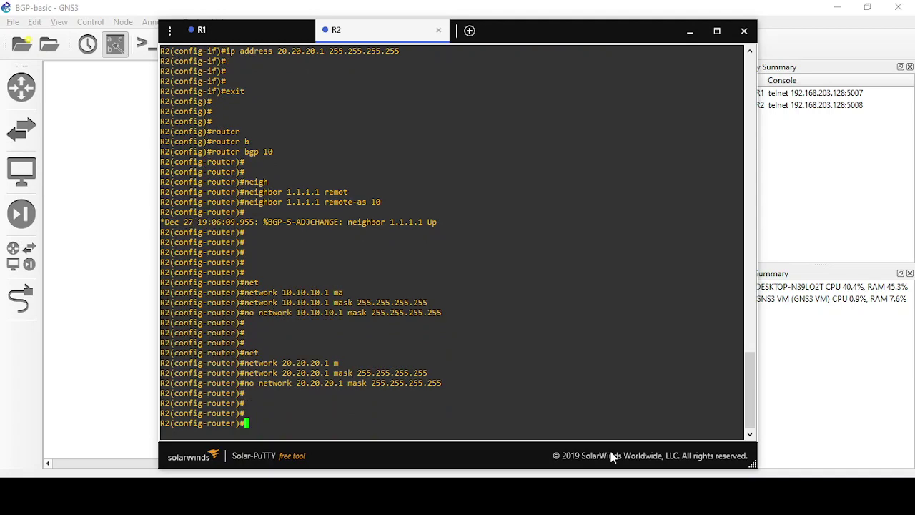
{"action": "left_click", "coordinate": [691, 31]}
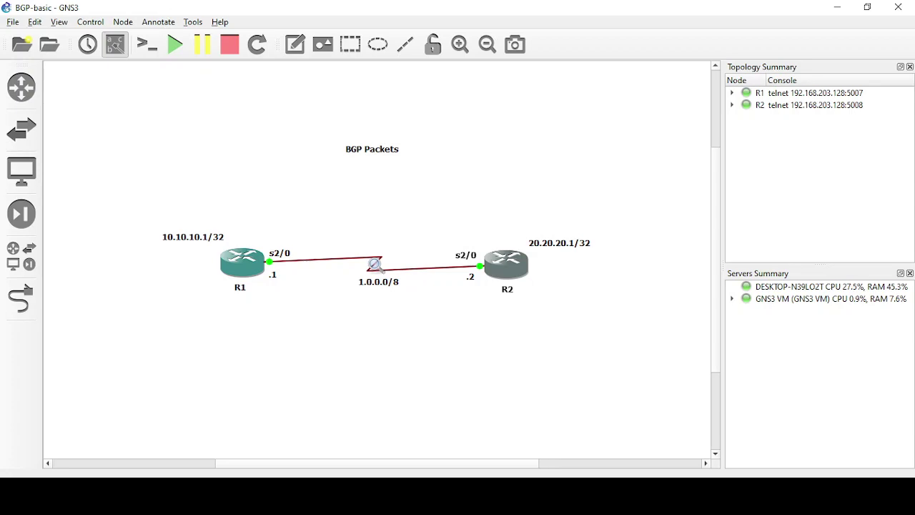
Step: Reopen R2's console and remove neighbor 1.1.1.1 with remote-as 10 from its BGP process
{"action": "left_click", "coordinate": [564, 494]}
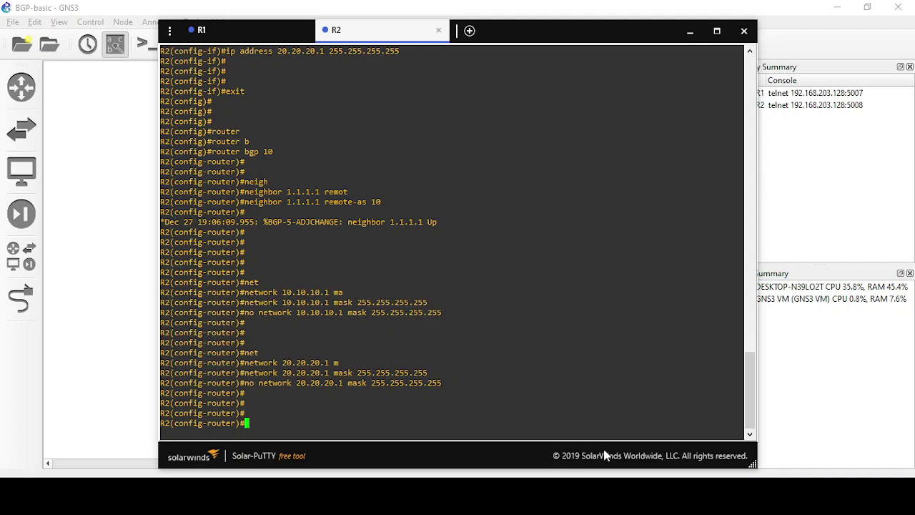
{"action": "key", "text": "Up"}
{"action": "key", "text": "Up"}
{"action": "key", "text": "Up"}
{"action": "key", "text": "Up"}
{"action": "key", "text": "Up"}
{"action": "key", "text": "Up"}
{"action": "key", "text": "Up"}
{"action": "key", "text": "Up"}
{"action": "key", "text": "Up"}
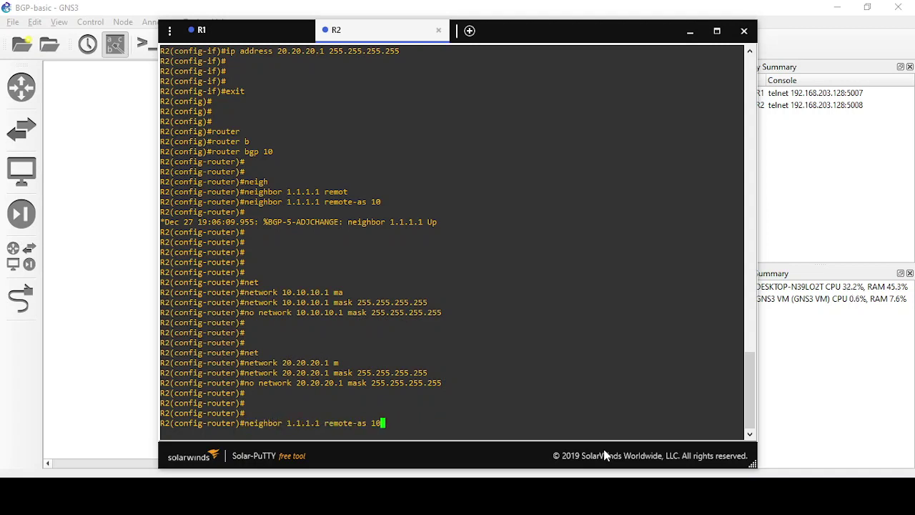
{"action": "key", "text": "ctrl+a"}
{"action": "type", "text": "no"}
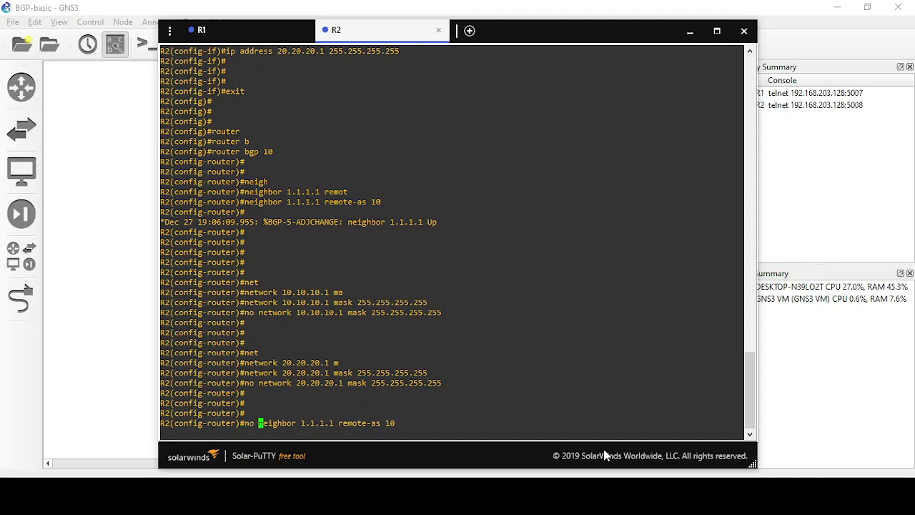
{"action": "key", "text": "Return"}
{"action": "key", "text": "Return"}
{"action": "key", "text": "Return"}
{"action": "key", "text": "Return"}
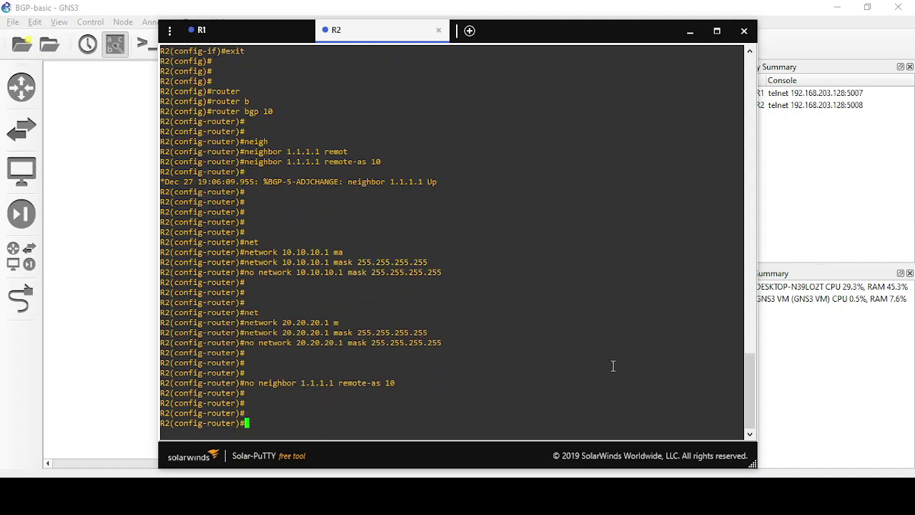
Step: Switch to R1's console and remove neighbor 1.1.1.2 with remote-as 10 from its BGP process
{"action": "left_click", "coordinate": [214, 29]}
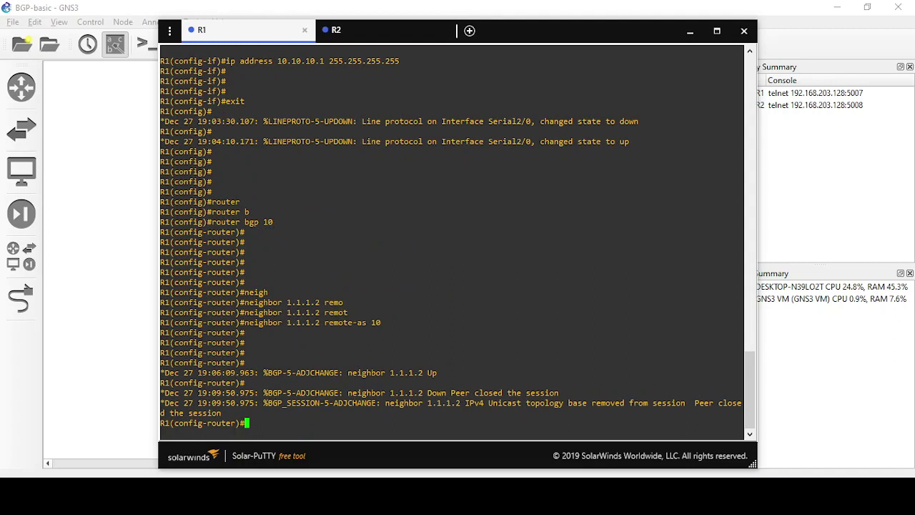
{"action": "key", "text": "Up"}
{"action": "key", "text": "ctrl+a"}
{"action": "type", "text": "no"}
{"action": "key", "text": "Return"}
{"action": "key", "text": "Return"}
{"action": "key", "text": "Return"}
{"action": "key", "text": "Return"}
{"action": "key", "text": "Return"}
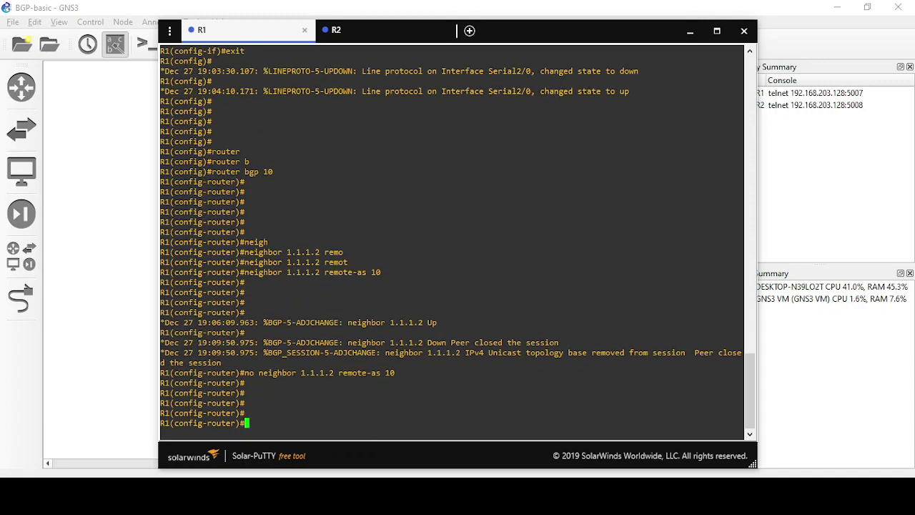
Step: In R1's BGP process, add neighbor 20.20.20.1 with remote-as 10
{"action": "type", "text": "neihg"}
{"action": "key", "text": "Tab"}
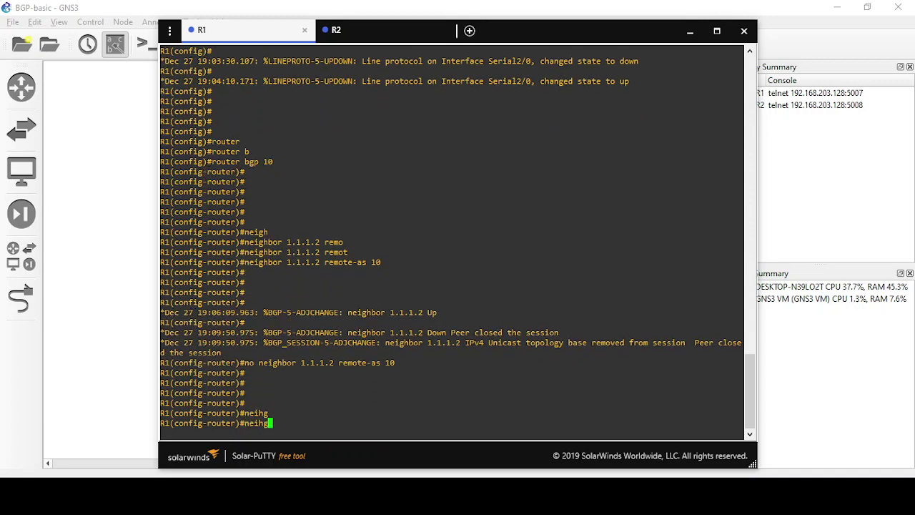
{"action": "key", "text": "BackSpace"}
{"action": "key", "text": "BackSpace"}
{"action": "type", "text": "g"}
{"action": "key", "text": "Tab"}
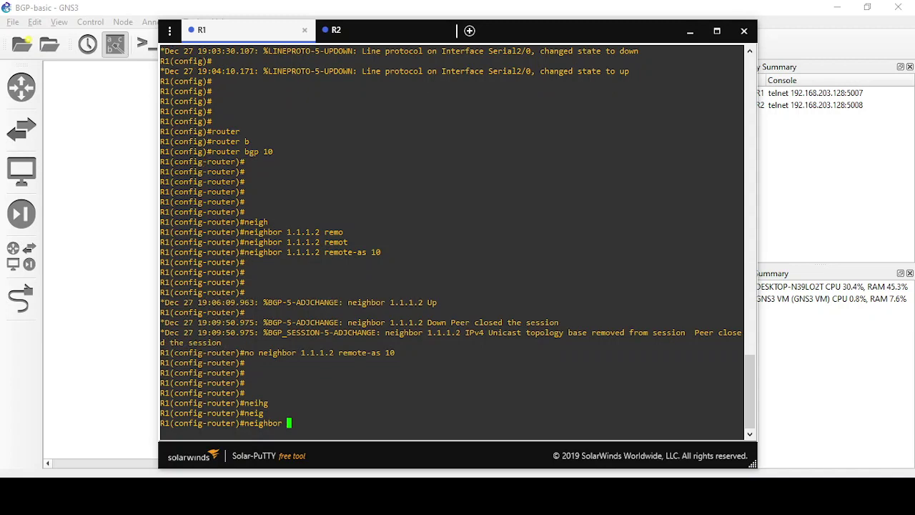
{"action": "type", "text": "20.20.20.1 remot"}
{"action": "key", "text": "Tab"}
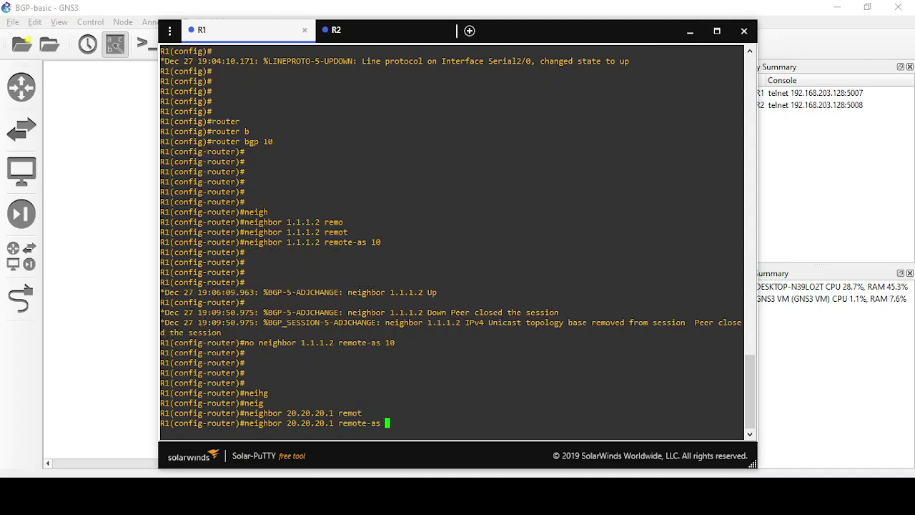
{"action": "type", "text": "10"}
{"action": "key", "text": "Return"}
{"action": "key", "text": "Return"}
{"action": "key", "text": "Return"}
{"action": "key", "text": "Return"}
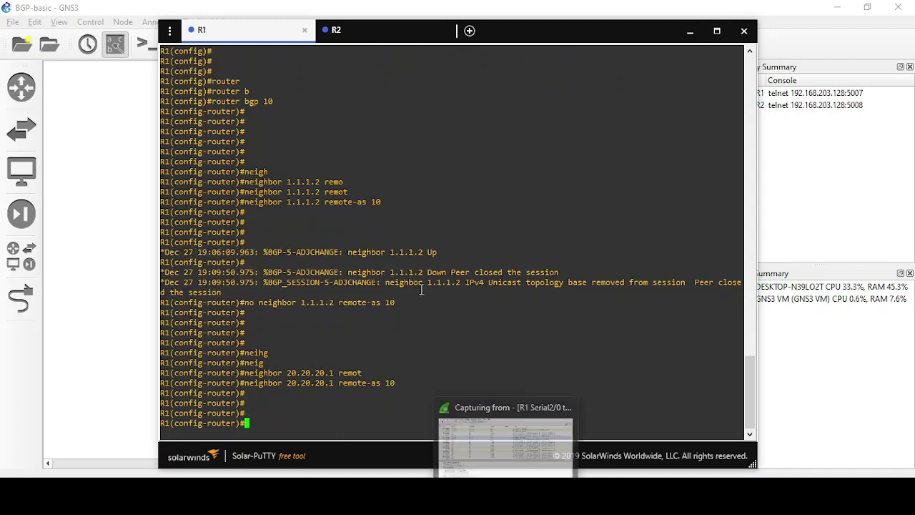
Step: Switch to R2's console and add neighbor 10.10.10.1 with remote-as 10 to its BGP process
{"action": "left_click", "coordinate": [386, 27]}
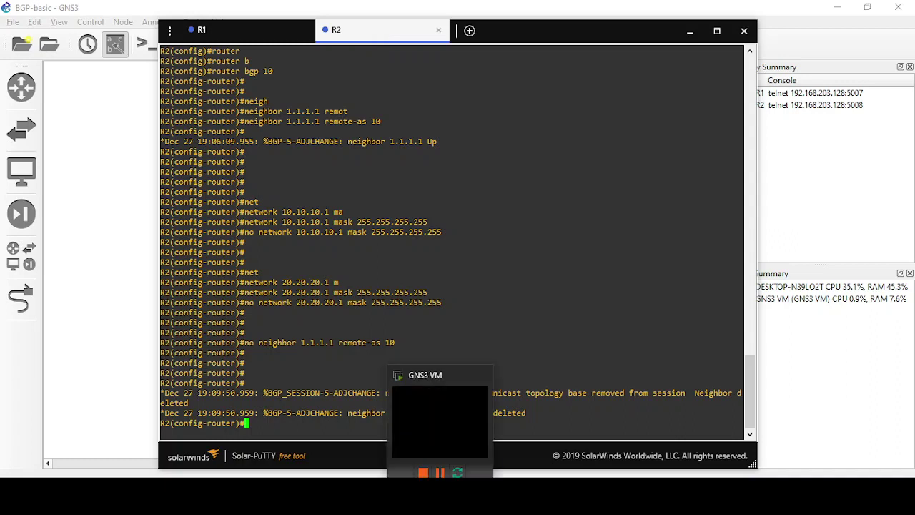
{"action": "type", "text": "neigh"}
{"action": "key", "text": "Tab"}
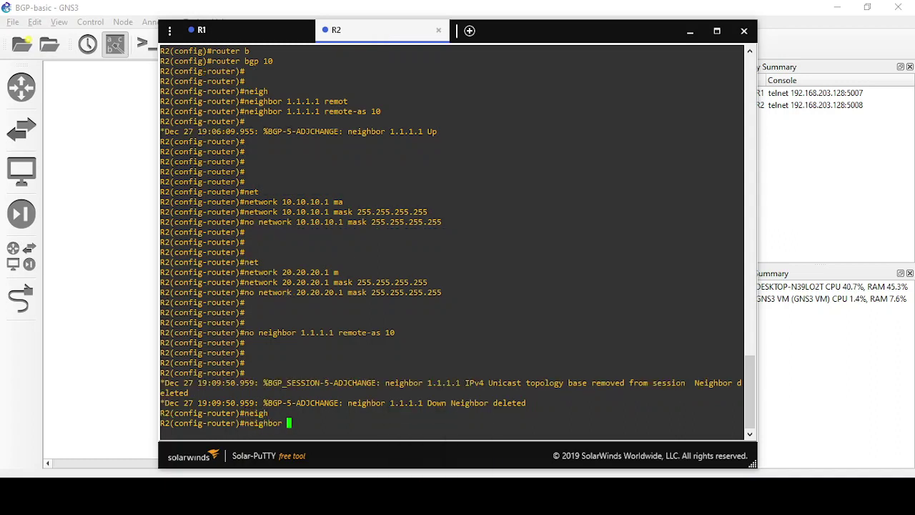
{"action": "type", "text": "10.10.10.1 remot"}
{"action": "key", "text": "Tab"}
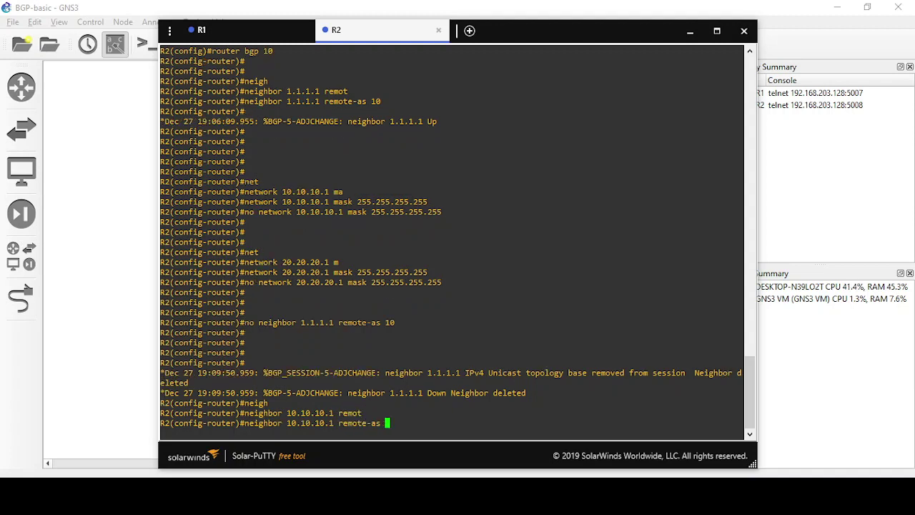
{"action": "type", "text": "10"}
{"action": "key", "text": "Return"}
{"action": "key", "text": "Return"}
{"action": "key", "text": "Return"}
Step: Switch to R1's console and set the update-source of BGP neighbor 20.20.20.1 to loopback 0
{"action": "left_click", "coordinate": [231, 32]}
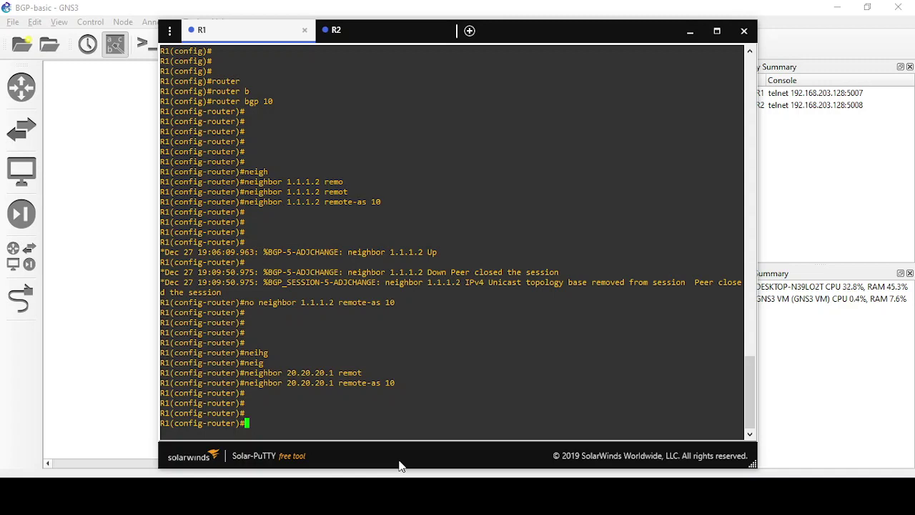
{"action": "key", "text": "Up"}
{"action": "key", "text": "Left"}
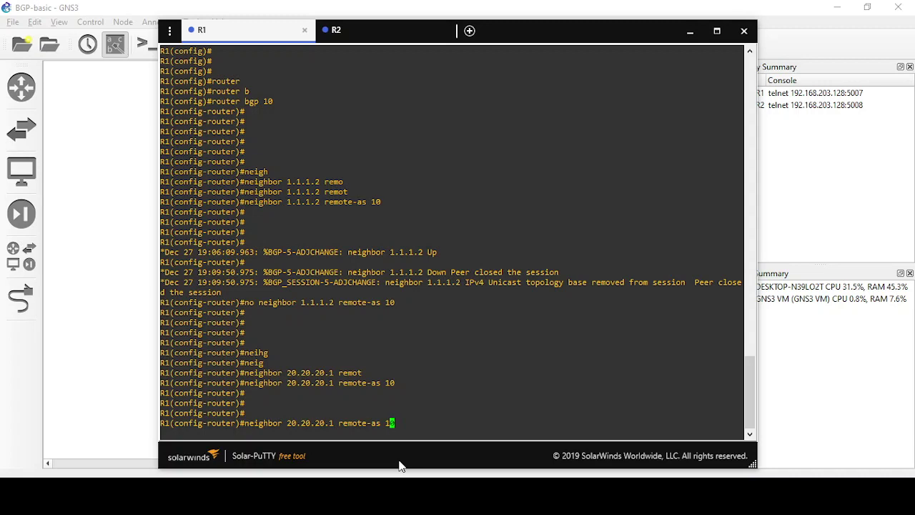
{"action": "key", "text": "Delete"}
{"action": "key", "text": "BackSpace"}
{"action": "key", "text": "BackSpace"}
{"action": "key", "text": "BackSpace"}
{"action": "key", "text": "BackSpace"}
{"action": "key", "text": "BackSpace"}
{"action": "key", "text": "BackSpace"}
{"action": "key", "text": "BackSpace"}
{"action": "key", "text": "BackSpace"}
{"action": "key", "text": "BackSpace"}
{"action": "key", "text": "BackSpace"}
{"action": "key", "text": "BackSpace"}
{"action": "type", "text": "up"}
{"action": "key", "text": "Tab"}
{"action": "type", "text": "loo"}
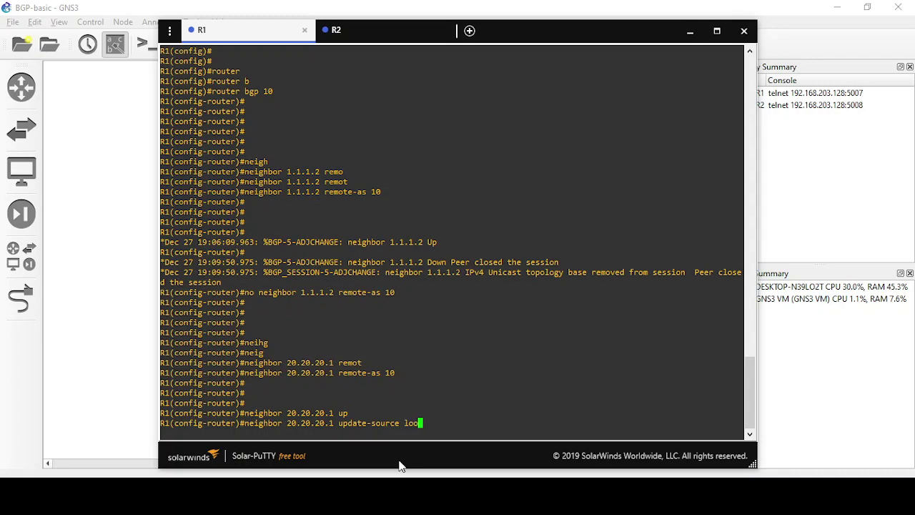
{"action": "key", "text": "Tab"}
{"action": "type", "text": "0"}
{"action": "key", "text": "Return"}
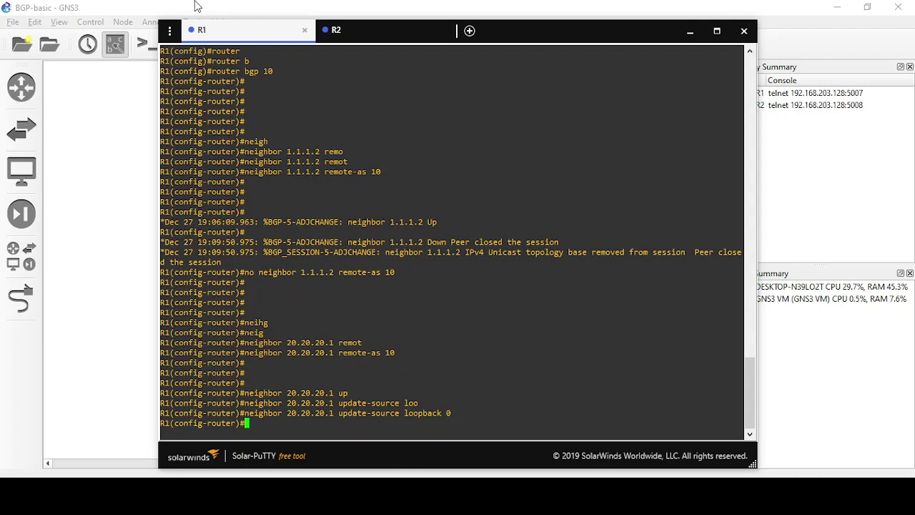
Step: Switch to R2's console and set the update-source of BGP neighbor 10.10.10.1 to loopback 0
{"action": "left_click", "coordinate": [397, 34]}
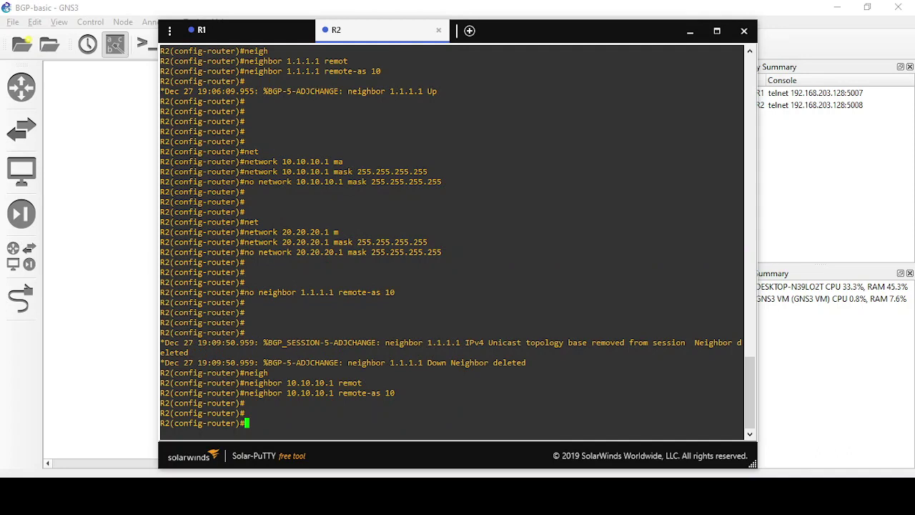
{"action": "key", "text": "Up"}
{"action": "key", "text": "BackSpace"}
{"action": "key", "text": "BackSpace"}
{"action": "key", "text": "BackSpace"}
{"action": "key", "text": "BackSpace"}
{"action": "key", "text": "BackSpace"}
{"action": "key", "text": "BackSpace"}
{"action": "key", "text": "BackSpace"}
{"action": "key", "text": "BackSpace"}
{"action": "key", "text": "BackSpace"}
{"action": "key", "text": "BackSpace"}
{"action": "key", "text": "BackSpace"}
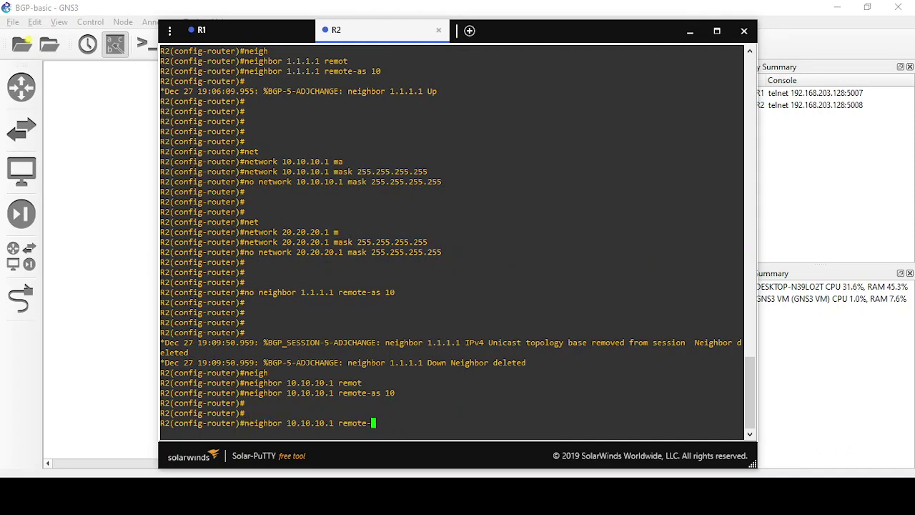
{"action": "key", "text": "BackSpace"}
{"action": "type", "text": "upd"}
{"action": "key", "text": "Tab"}
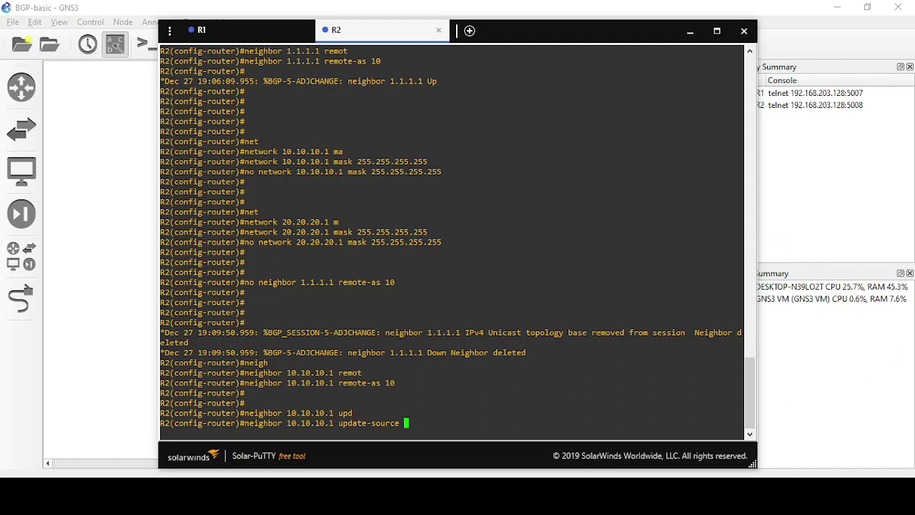
{"action": "type", "text": "loo"}
{"action": "key", "text": "Tab"}
{"action": "type", "text": "0"}
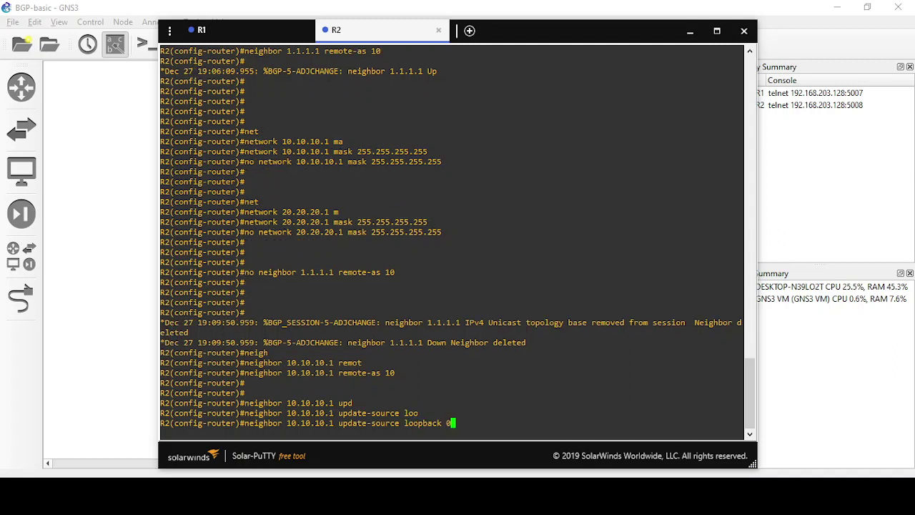
{"action": "key", "text": "Return"}
{"action": "key", "text": "Return"}
{"action": "key", "text": "Return"}
{"action": "key", "text": "Return"}
{"action": "key", "text": "Return"}
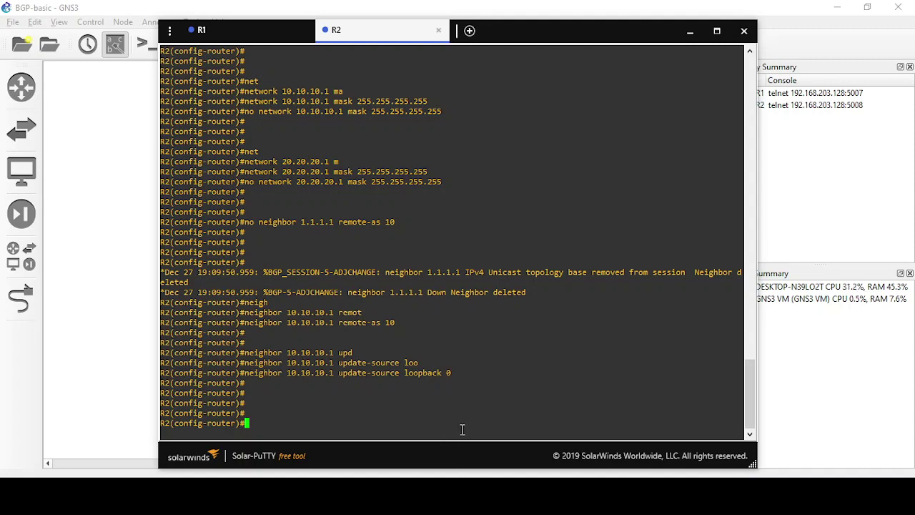
Step: Exit R2's configuration modes and soft-reset all its BGP sessions with clear ip bgp * soft
{"action": "type", "text": "exit"}
{"action": "key", "text": "Return"}
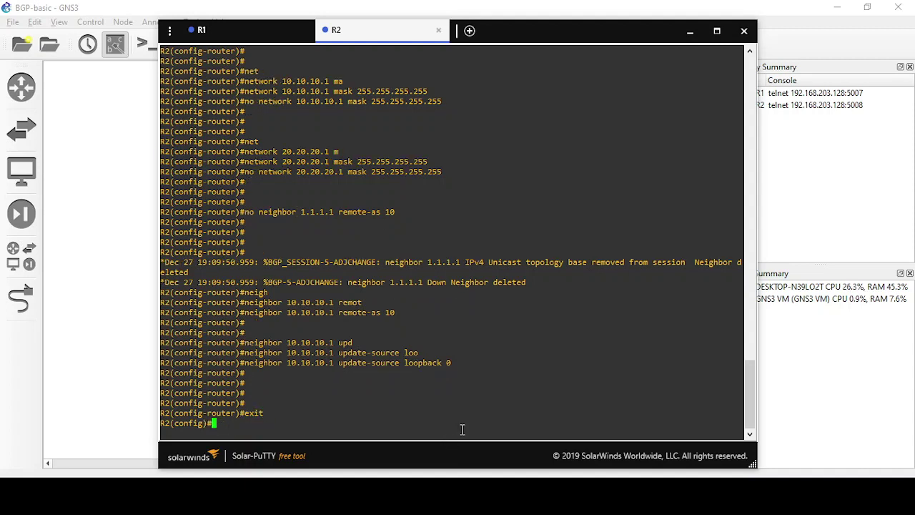
{"action": "type", "text": "exit"}
{"action": "key", "text": "Return"}
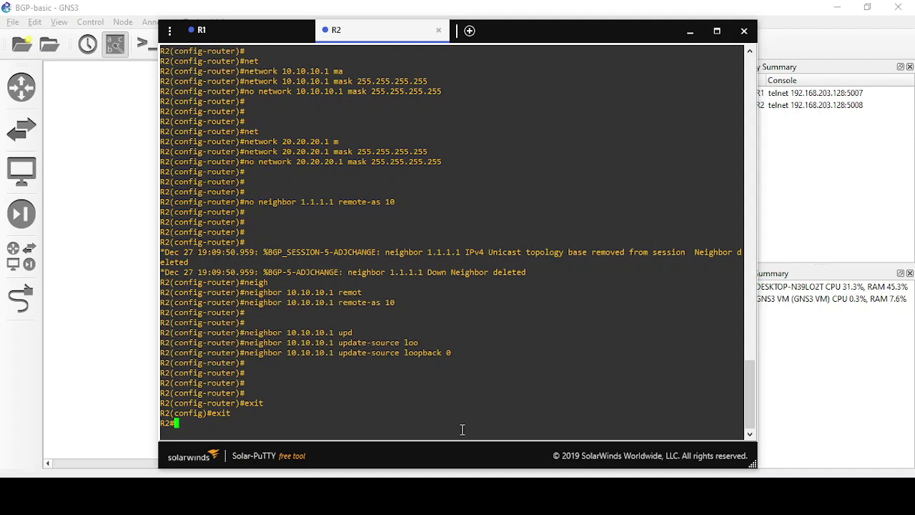
{"action": "type", "text": "cle"}
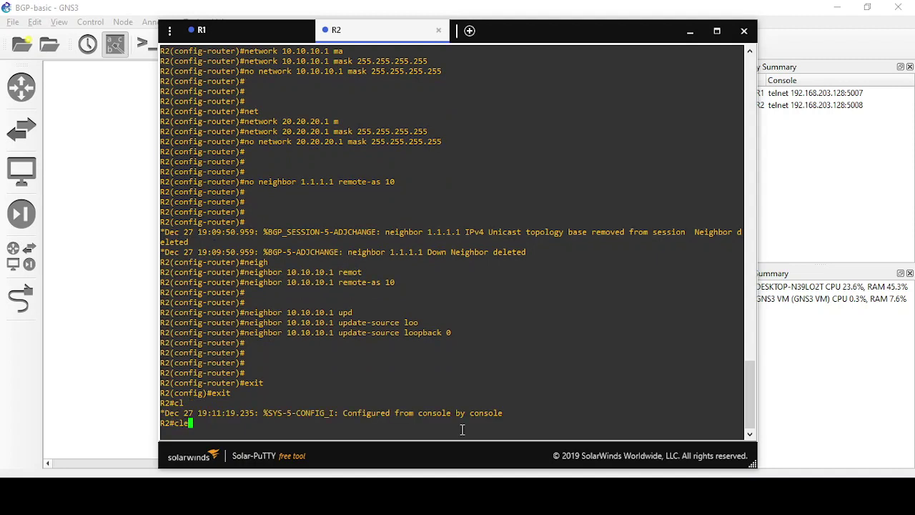
{"action": "key", "text": "Tab"}
{"action": "type", "text": "ip b"}
{"action": "key", "text": "Tab"}
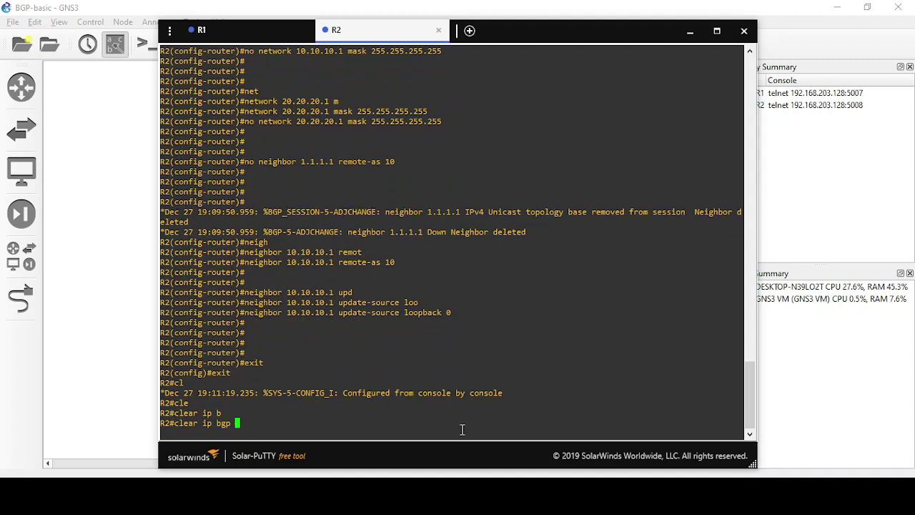
{"action": "type", "text": "* sof"}
{"action": "key", "text": "Tab"}
{"action": "key", "text": "Return"}
{"action": "key", "text": "Return"}
{"action": "key", "text": "Return"}
{"action": "key", "text": "Return"}
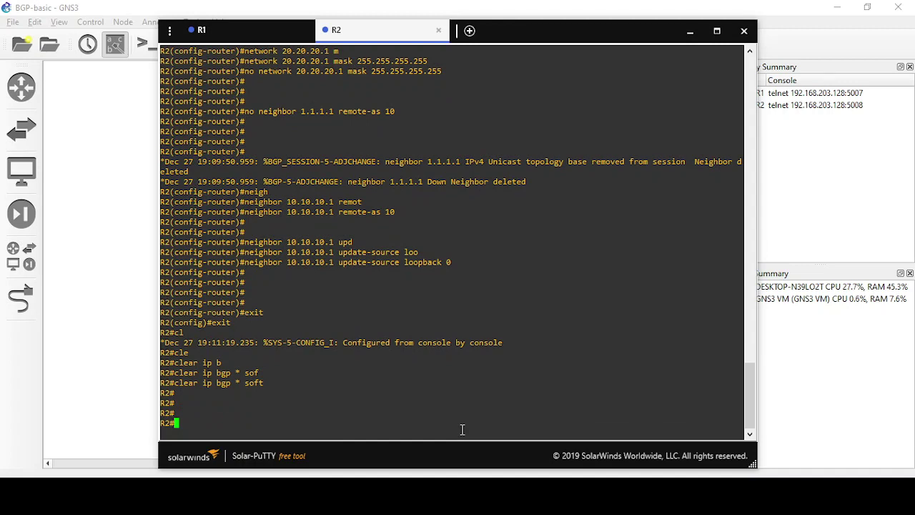
Step: Display the BGP summary on R2 several times to check the state of neighbor 10.10.10.1
{"action": "left_click", "coordinate": [243, 34]}
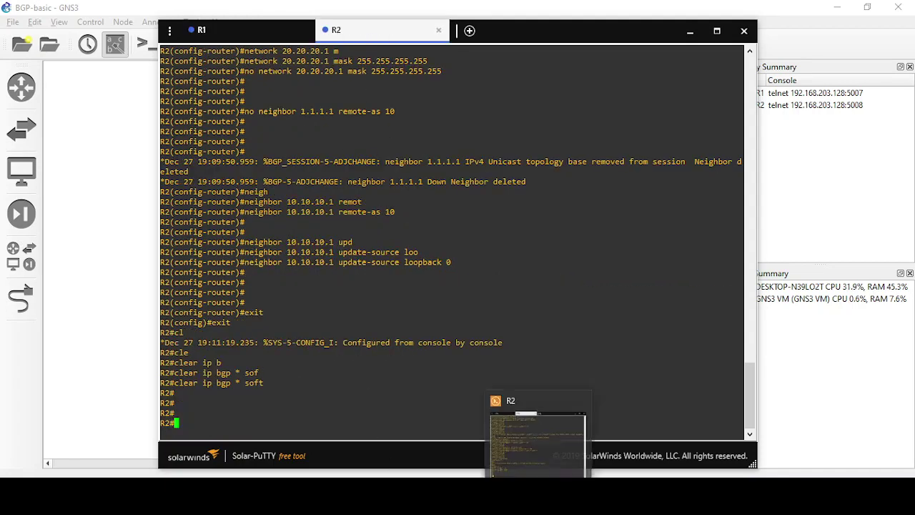
{"action": "type", "text": "sh"}
{"action": "key", "text": "Tab"}
{"action": "type", "text": "ip b"}
{"action": "key", "text": "Tab"}
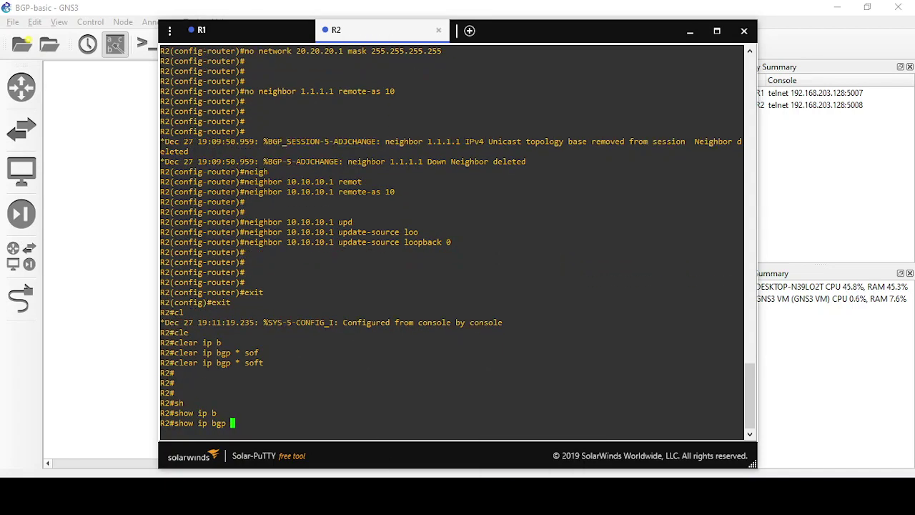
{"action": "type", "text": "sum"}
{"action": "key", "text": "Tab"}
{"action": "key", "text": "Return"}
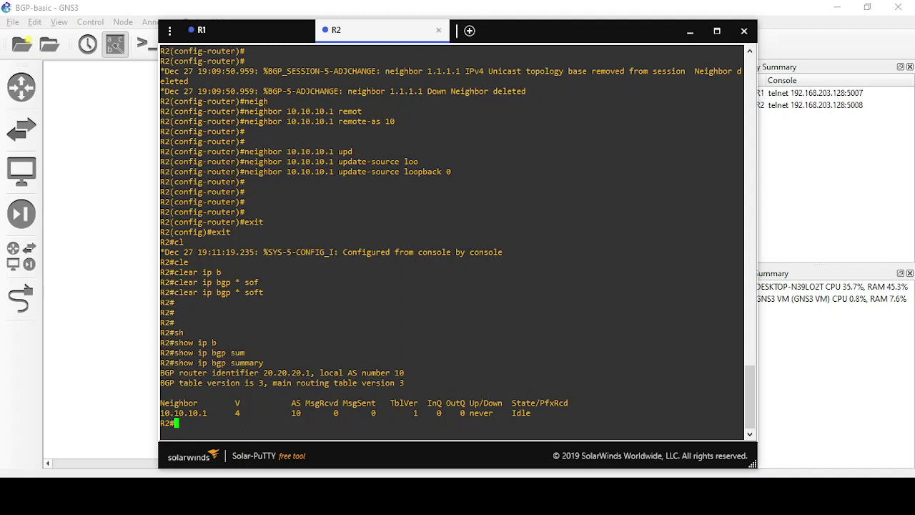
{"action": "key", "text": "Up"}
{"action": "key", "text": "Return"}
{"action": "key", "text": "Up"}
{"action": "key", "text": "Return"}
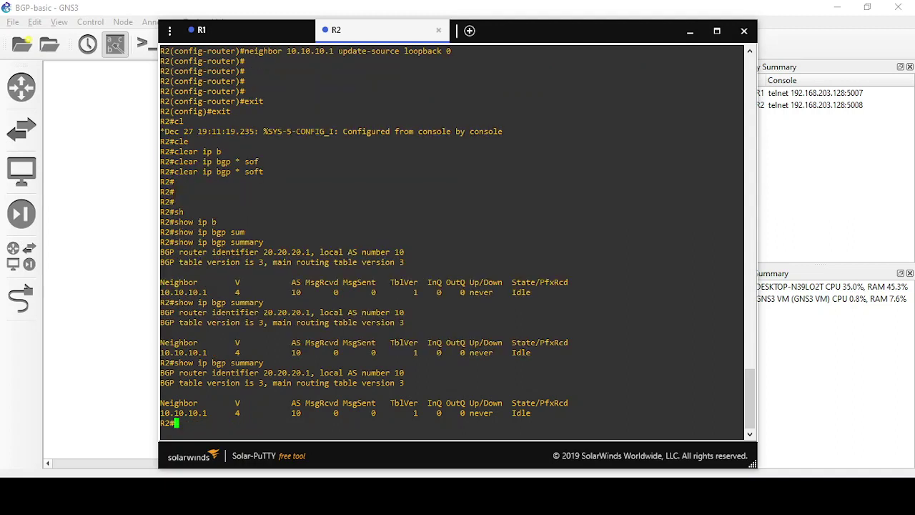
{"action": "key", "text": "Up"}
{"action": "key", "text": "Return"}
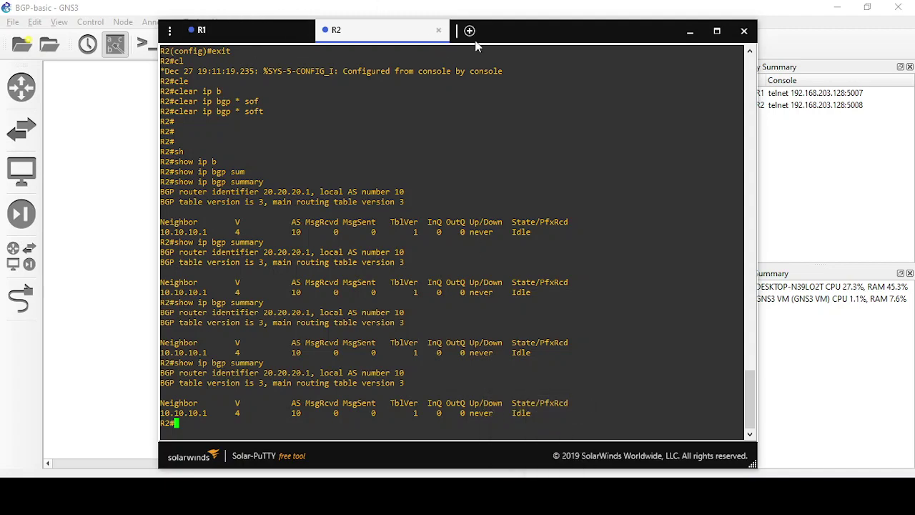
Step: On R1, exit BGP configuration and add a static route to 20.20.20.1 255.255.255.255 via 1.1.1.2
{"action": "left_click", "coordinate": [214, 32]}
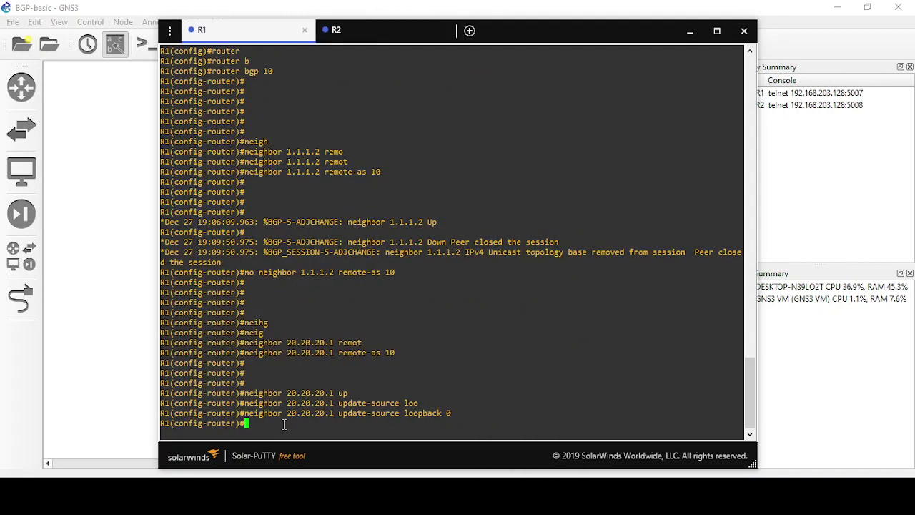
{"action": "key", "text": "Return"}
{"action": "key", "text": "Return"}
{"action": "key", "text": "Return"}
{"action": "key", "text": "Return"}
{"action": "key", "text": "Return"}
{"action": "key", "text": "Return"}
{"action": "key", "text": "Return"}
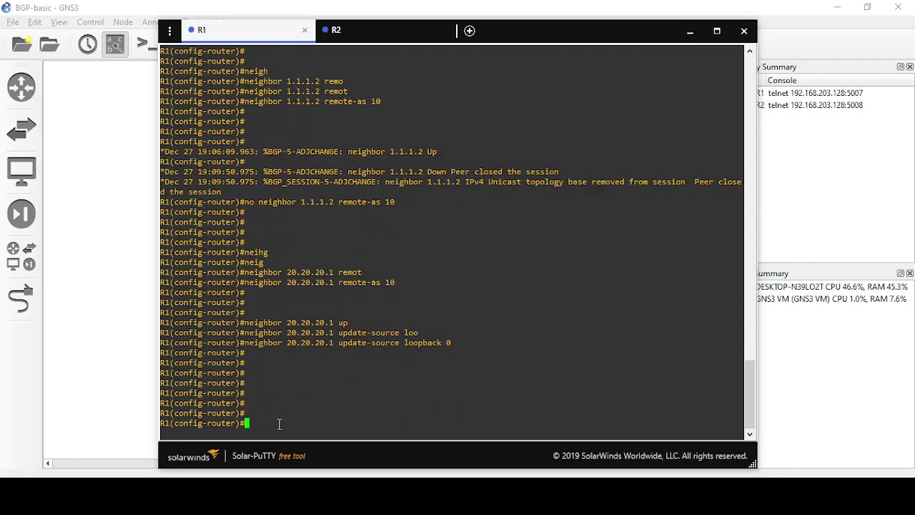
{"action": "key", "text": "Return"}
{"action": "type", "text": "exit"}
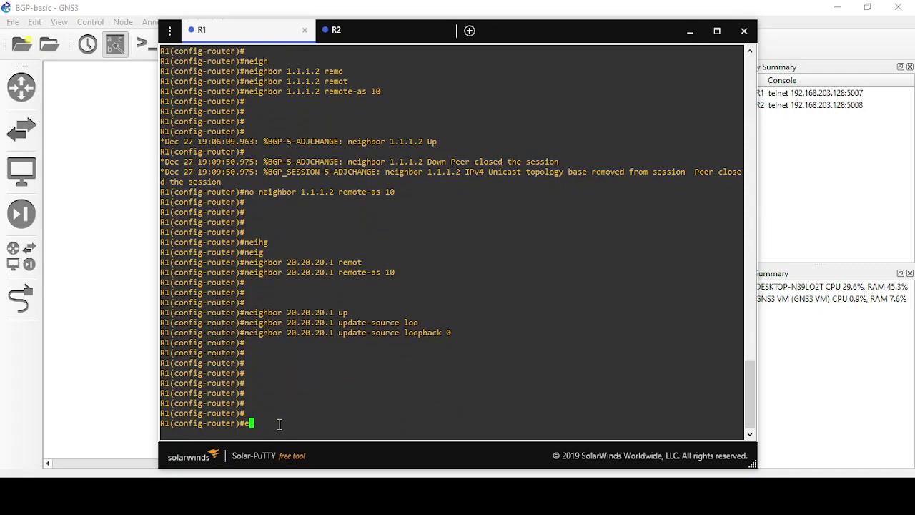
{"action": "key", "text": "Return"}
{"action": "key", "text": "Return"}
{"action": "key", "text": "Return"}
{"action": "key", "text": "Return"}
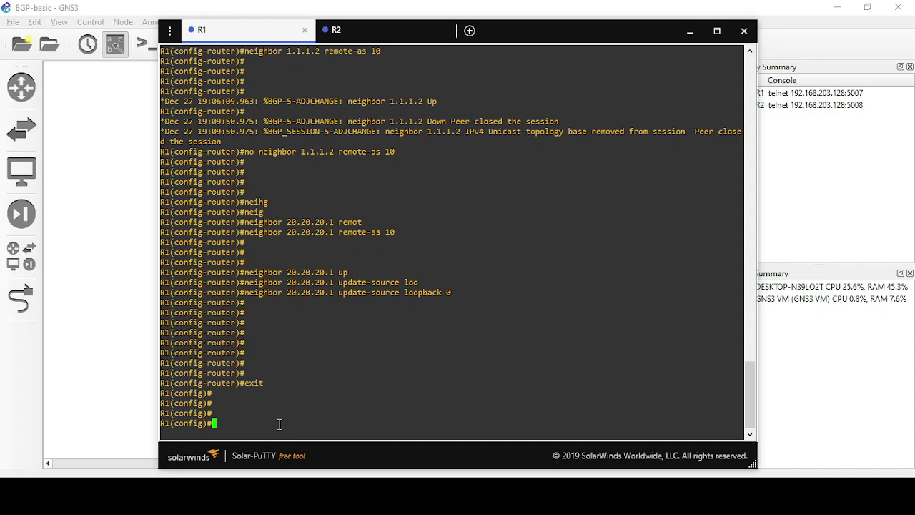
{"action": "type", "text": "ip route"}
{"action": "key", "text": "Tab"}
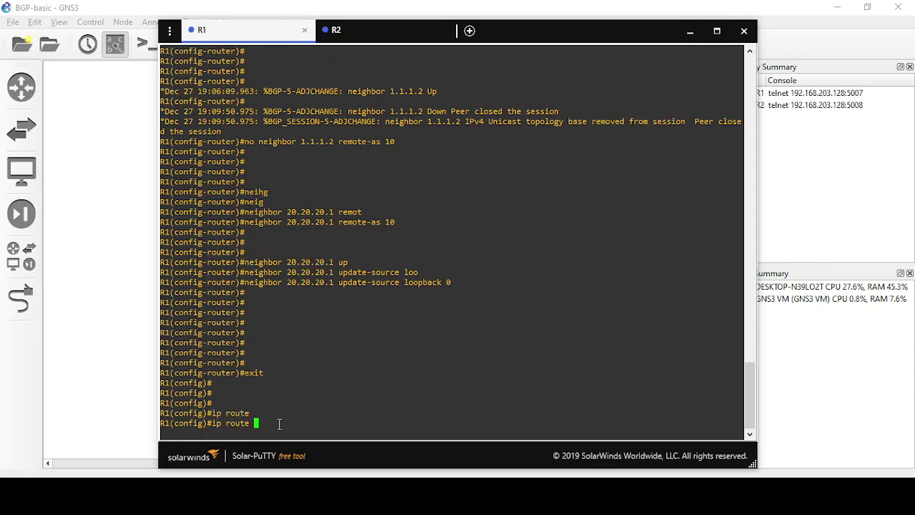
{"action": "type", "text": "20.20.20.1 255.255.255.25"}
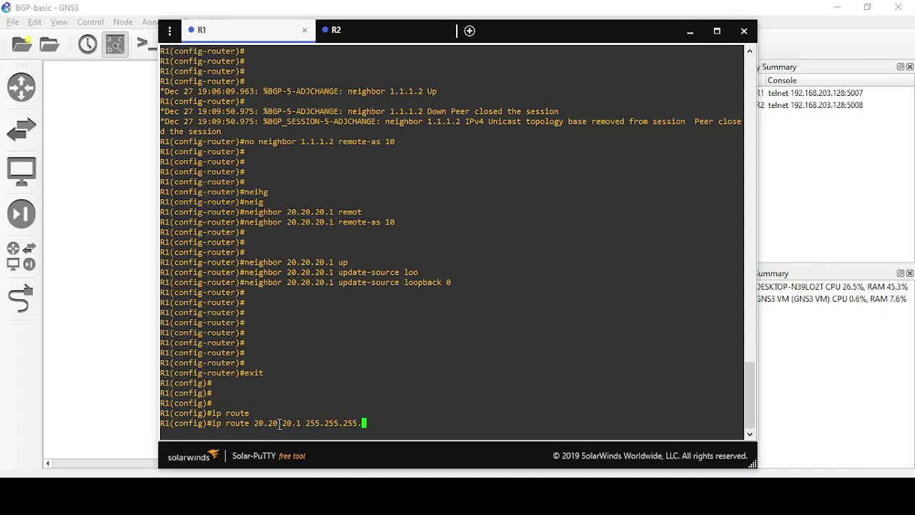
{"action": "type", "text": "5 1.1.1.2"}
{"action": "key", "text": "Return"}
Step: On R2's console, enter global configuration mode and add a static route to 10.10.10.1 255.255.255.255 via 1.1.1.1
{"action": "left_click", "coordinate": [372, 29]}
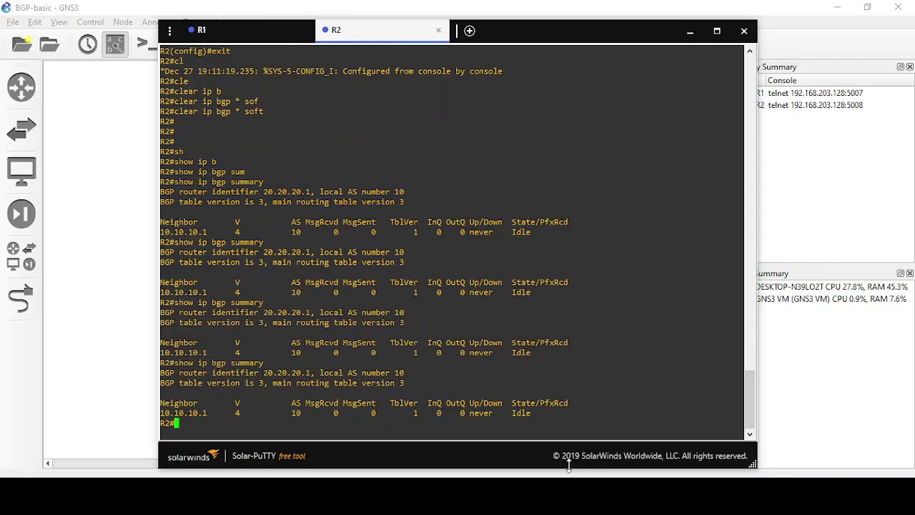
{"action": "type", "text": "config t"}
{"action": "key", "text": "Return"}
{"action": "key", "text": "Return"}
{"action": "key", "text": "Return"}
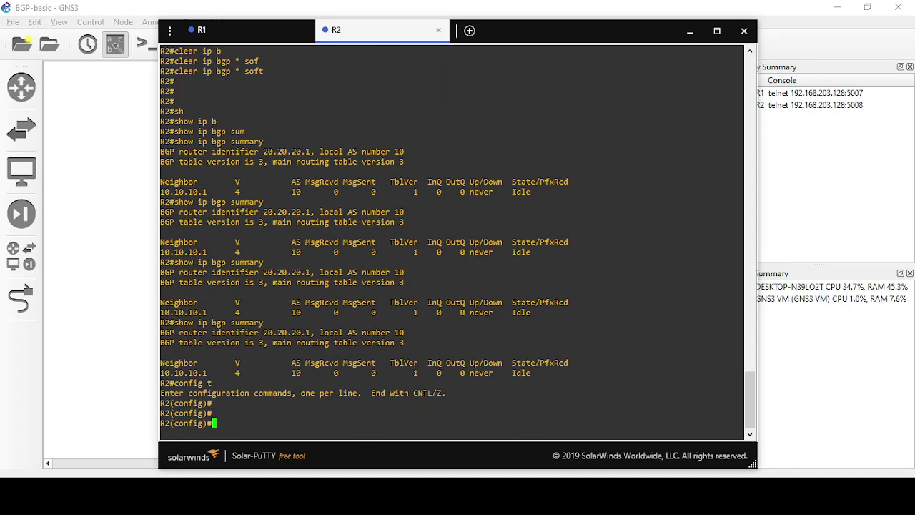
{"action": "type", "text": "ip router"}
{"action": "key", "text": "Tab"}
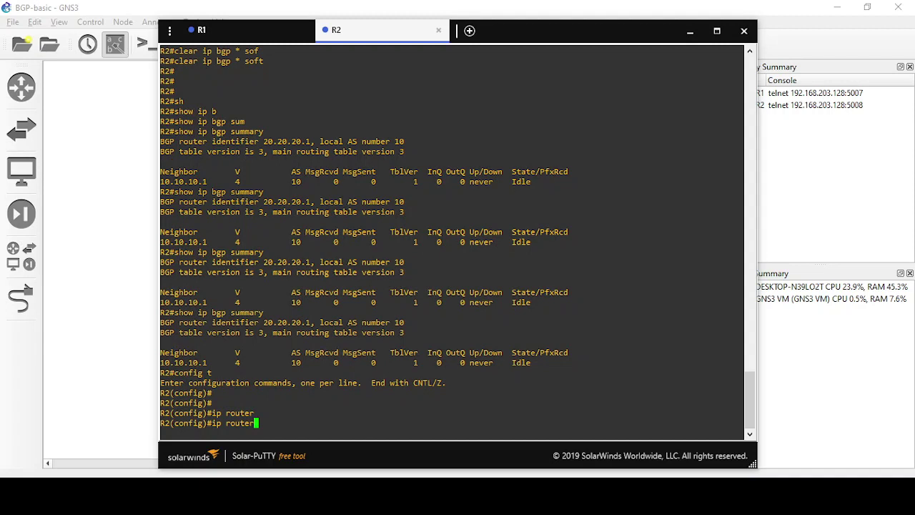
{"action": "key", "text": "BackSpace"}
{"action": "type", "text": "10.10.10.1 255.255."}
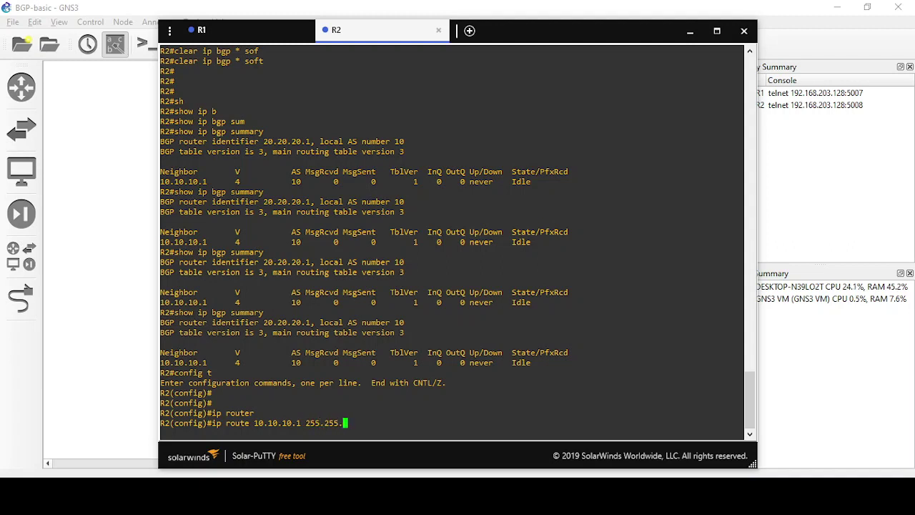
{"action": "type", "text": "255.255 1.1.1.1"}
{"action": "key", "text": "Return"}
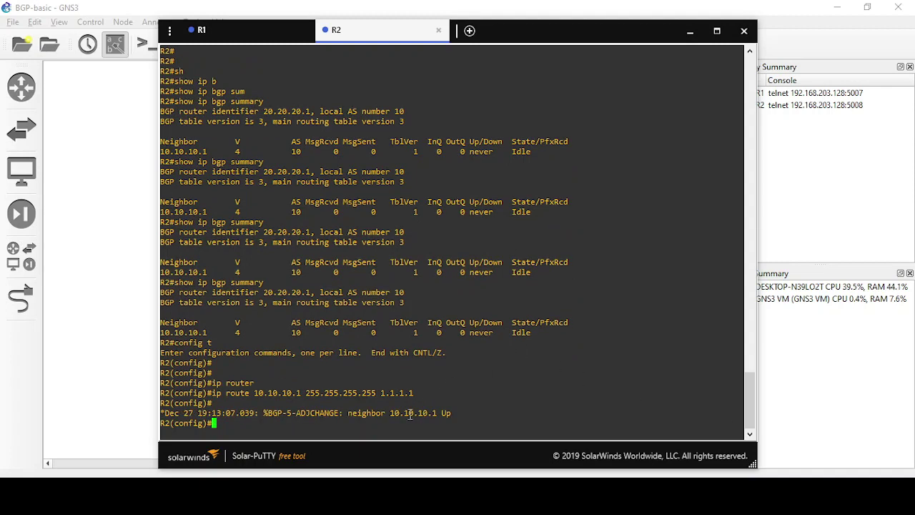
{"action": "left_click_drag", "start_coordinate": [349, 415], "coordinate": [461, 412]}
{"action": "left_click", "coordinate": [459, 426]}
{"action": "key", "text": "Return"}
{"action": "key", "text": "Return"}
{"action": "key", "text": "Return"}
{"action": "key", "text": "Return"}
{"action": "key", "text": "Return"}
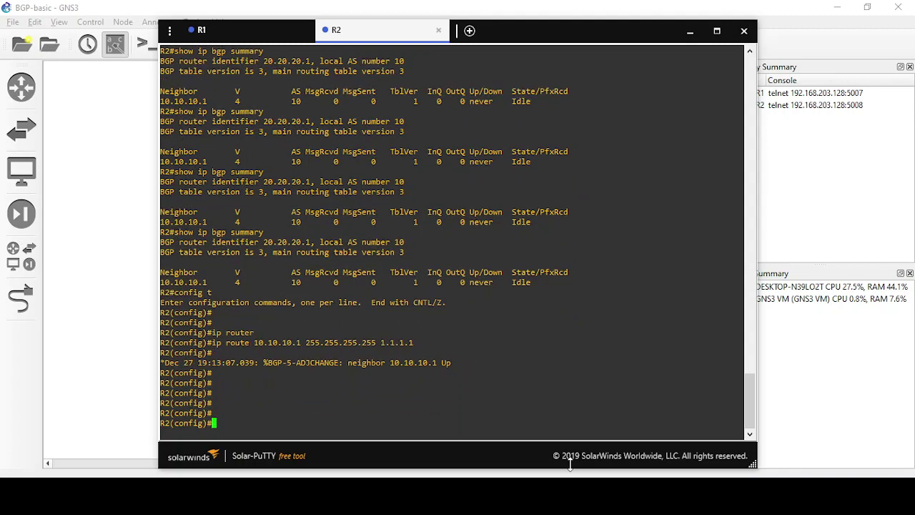
Step: Exit R2's global configuration mode and display its BGP table with show ip bgp
{"action": "type", "text": "exit"}
{"action": "key", "text": "Return"}
{"action": "key", "text": "Return"}
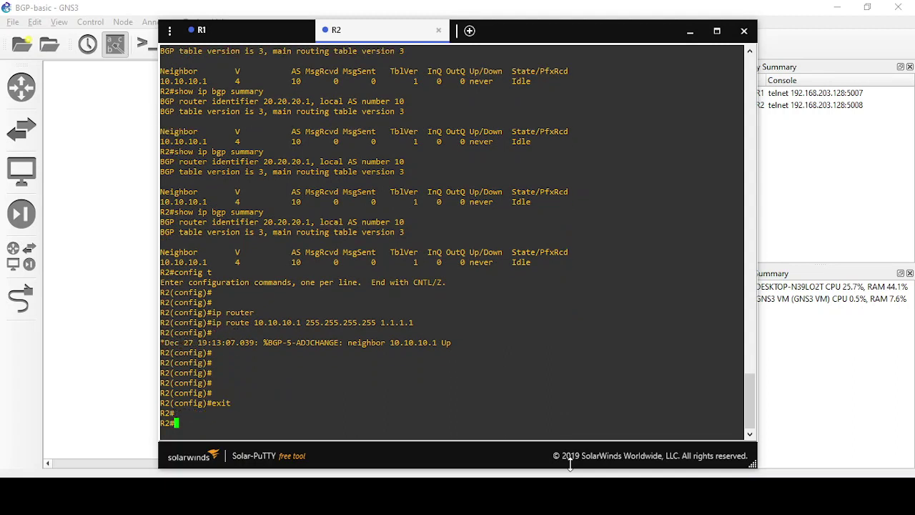
{"action": "type", "text": "sh"}
{"action": "key", "text": "Tab"}
{"action": "type", "text": "ip b"}
{"action": "key", "text": "Tab"}
{"action": "key", "text": "Return"}
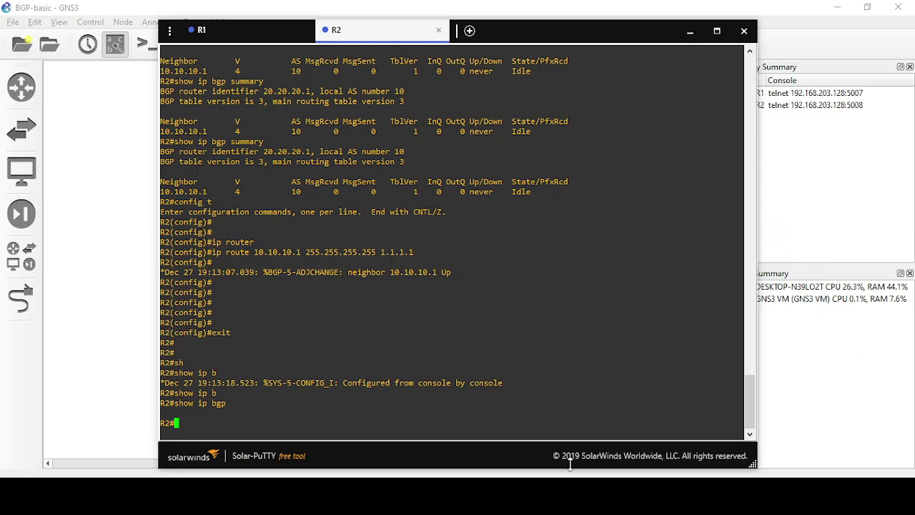
Step: Display the BGP summary on R2 to check neighbor 10.10.10.1, and minimize the console to reveal the GNS3 topology
{"action": "type", "text": "sh"}
{"action": "key", "text": "Tab"}
{"action": "type", "text": "ip b"}
{"action": "key", "text": "Tab"}
{"action": "type", "text": "sum"}
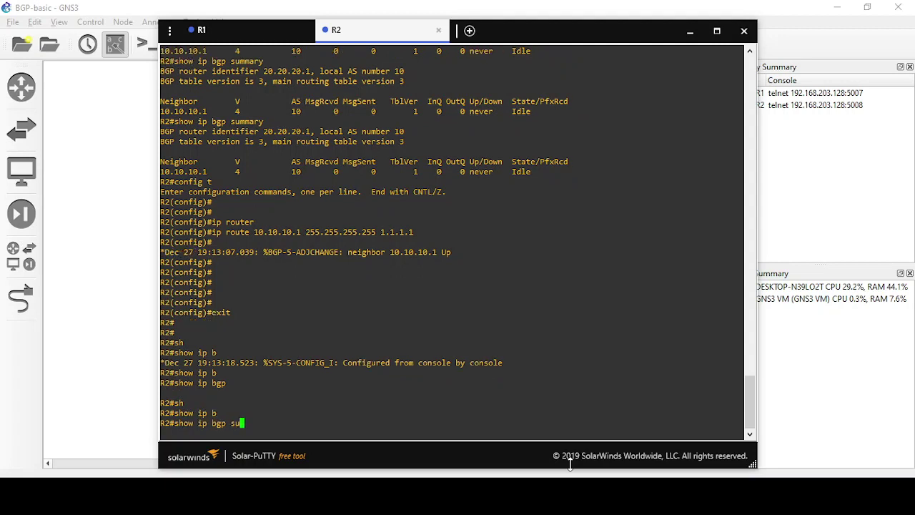
{"action": "key", "text": "Tab"}
{"action": "key", "text": "Return"}
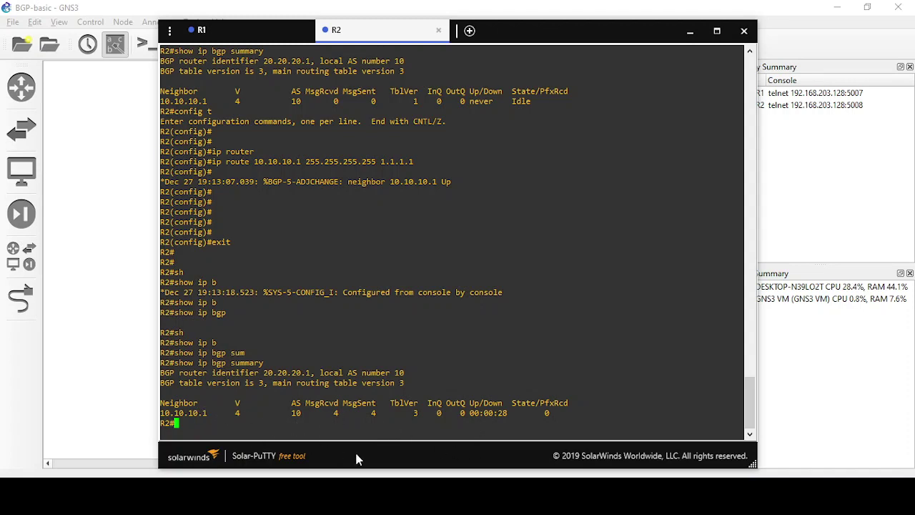
{"action": "left_click", "coordinate": [690, 32]}
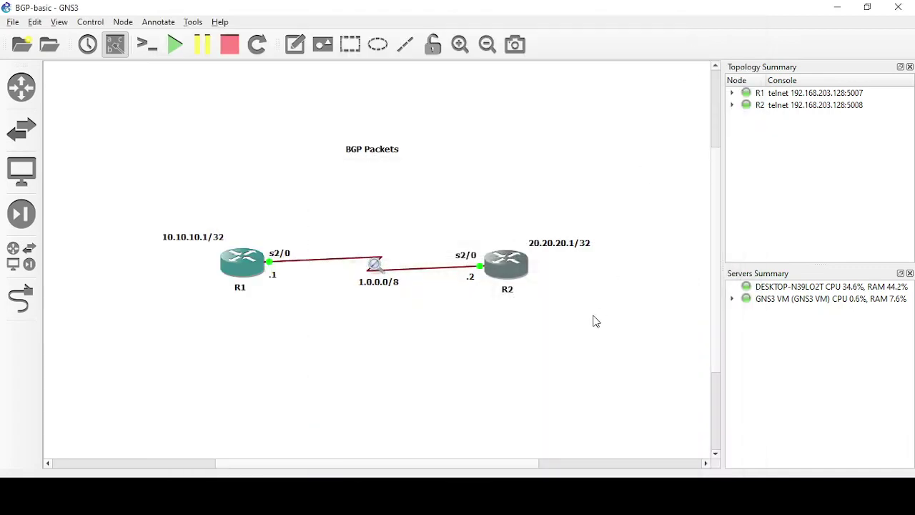